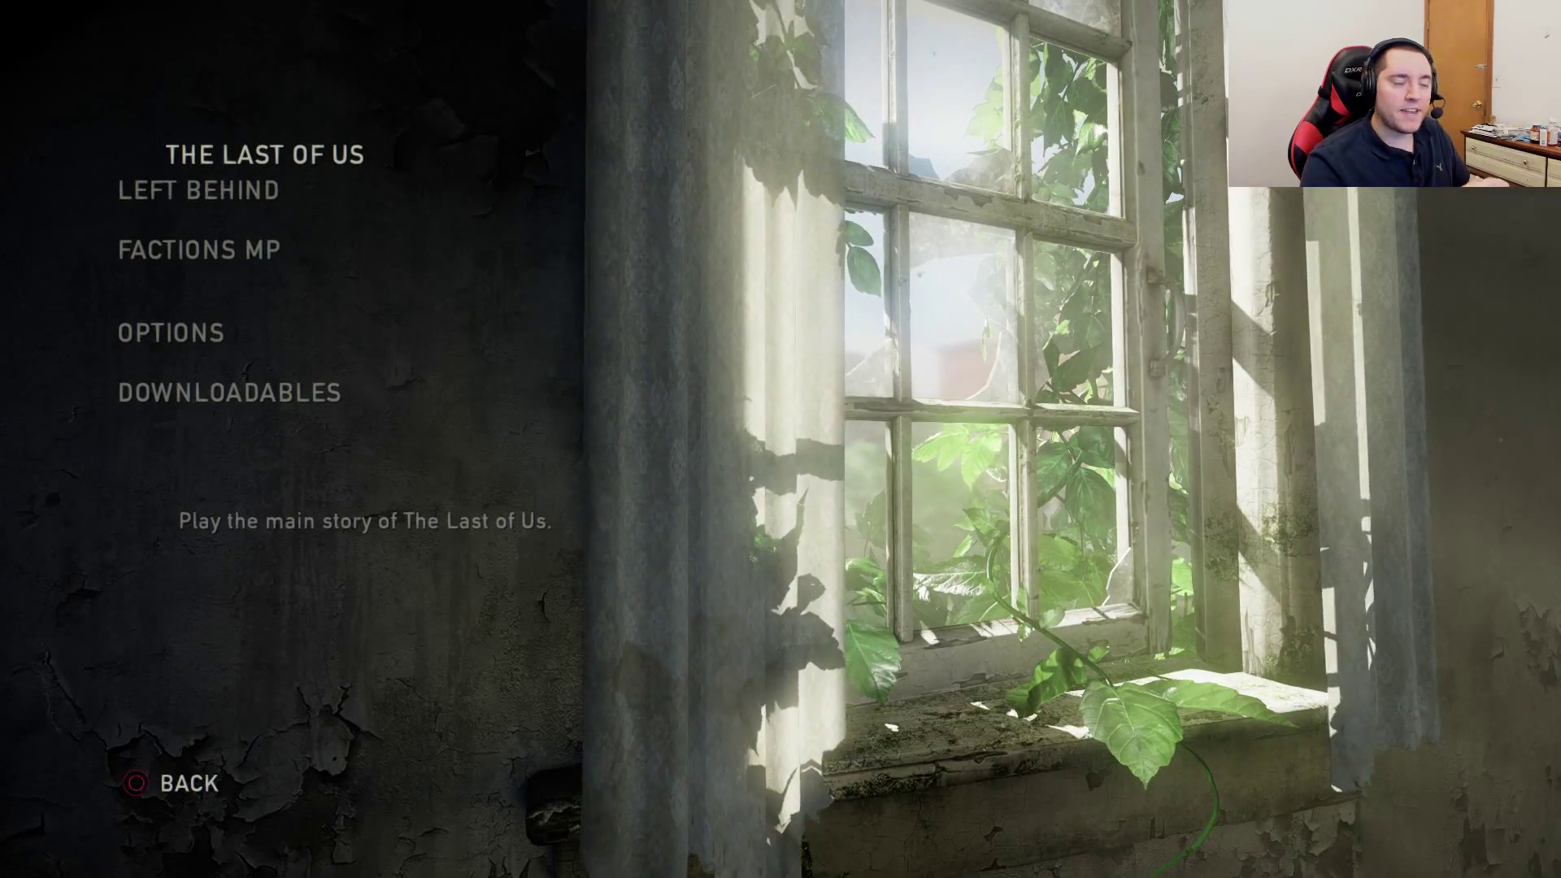
Leave the game for the home screen and view the information page of The Last of Us Remastered.
{"action": "key", "text": "Up"}
{"action": "key", "text": "Down"}
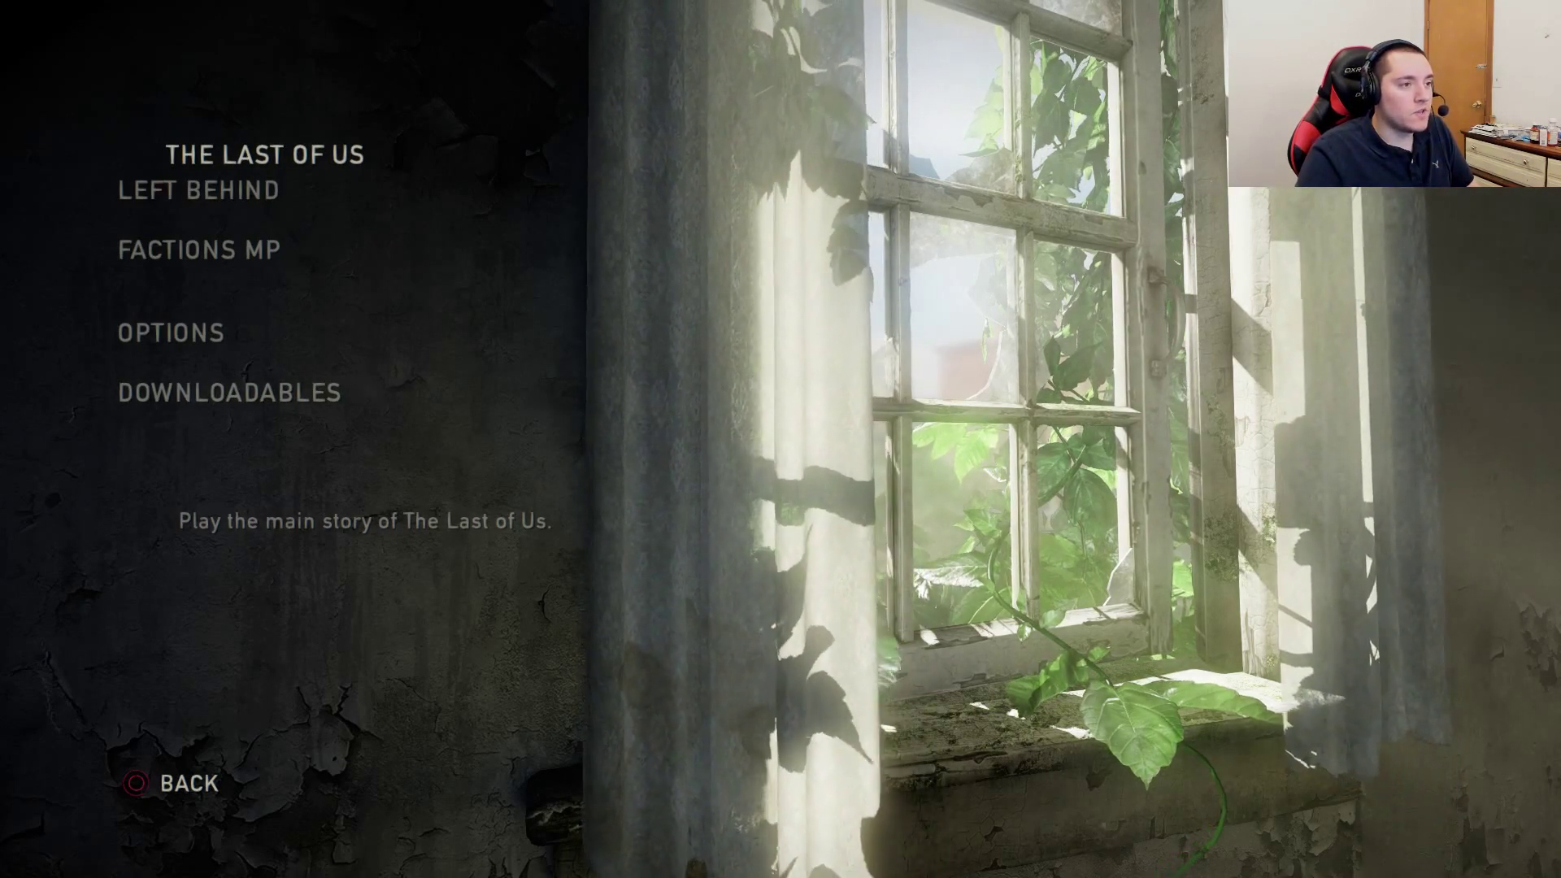
{"action": "key", "text": "super"}
{"action": "key", "text": "Menu"}
{"action": "key", "text": "Down"}
{"action": "key", "text": "Down"}
{"action": "key", "text": "Down"}
{"action": "key", "text": "Down"}
{"action": "key", "text": "Down"}
{"action": "key", "text": "Down"}
{"action": "key", "text": "Down"}
{"action": "key", "text": "Down"}
{"action": "key", "text": "Down"}
{"action": "key", "text": "Down"}
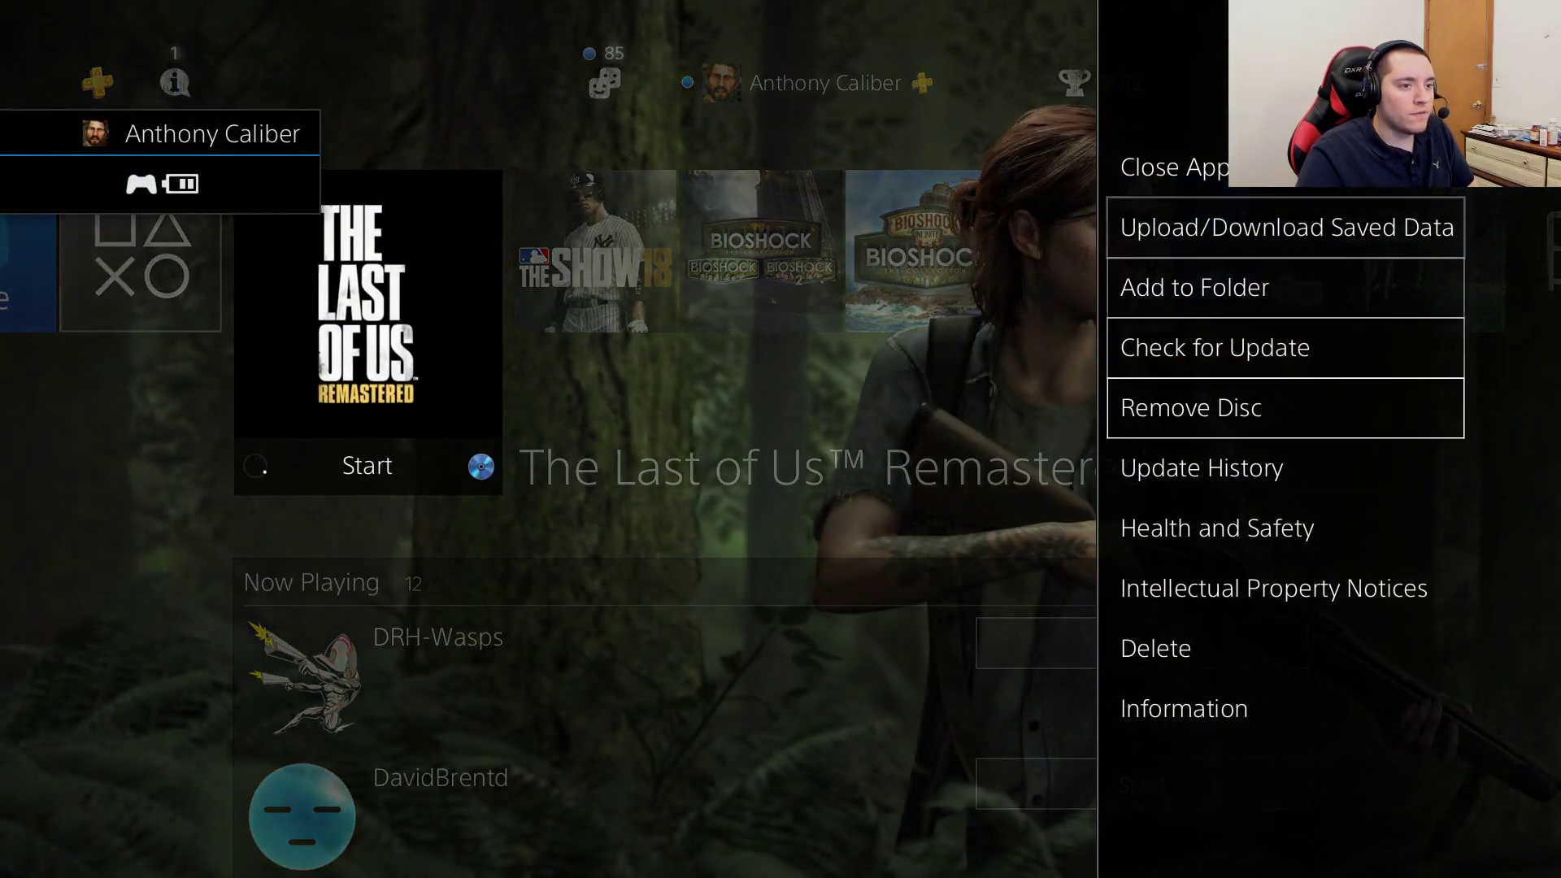
{"action": "key", "text": "Return"}
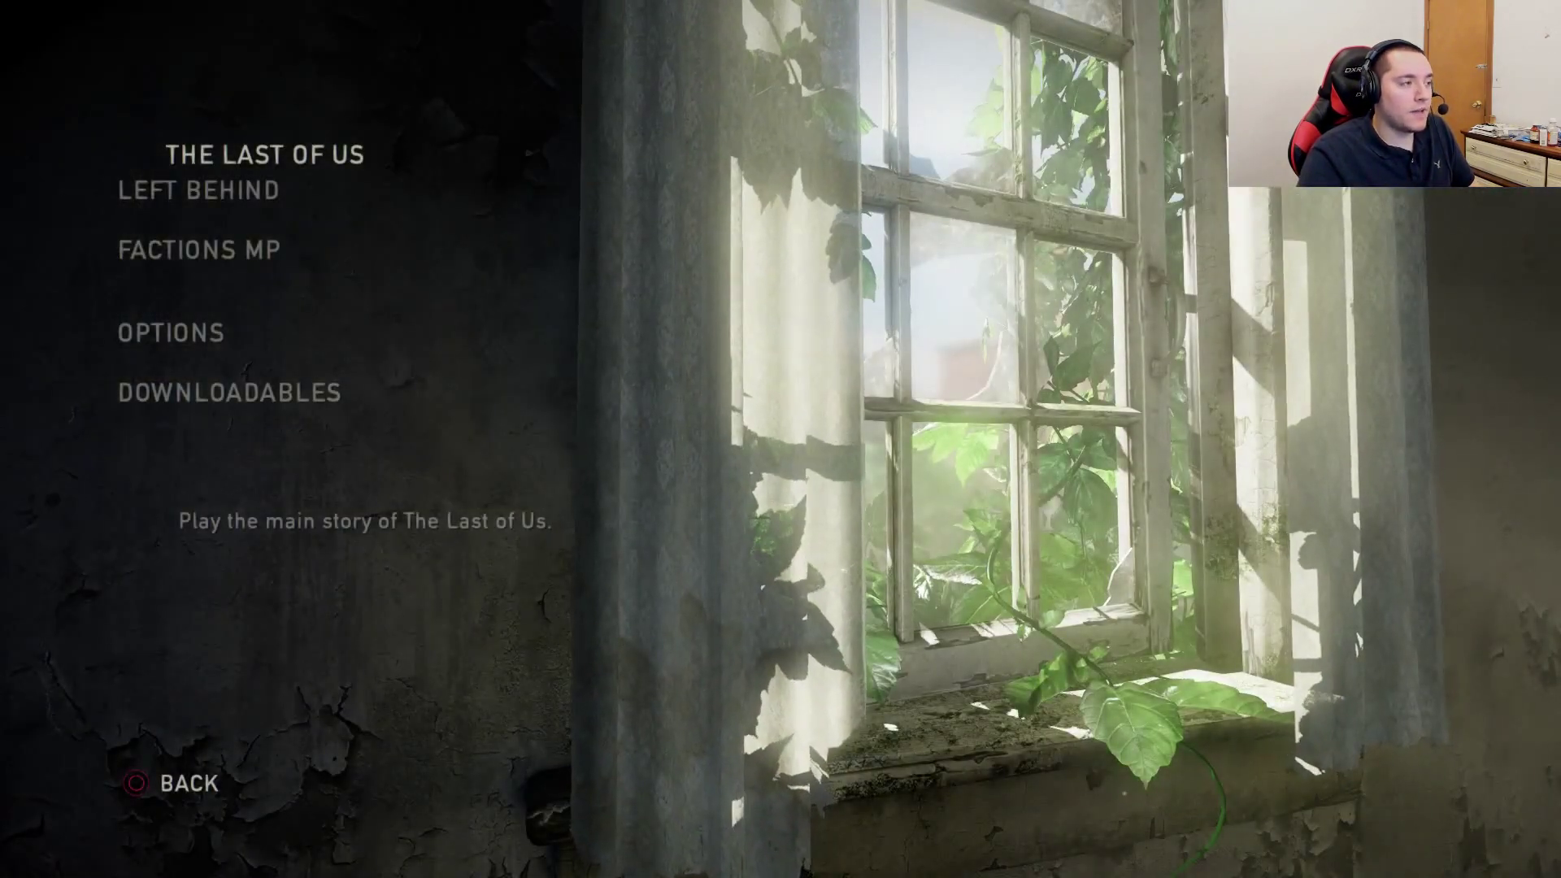
{"action": "key", "text": "Down"}
{"action": "key", "text": "Down"}
{"action": "key", "text": "Down"}
{"action": "key", "text": "Up"}
{"action": "key", "text": "Up"}
{"action": "key", "text": "Down"}
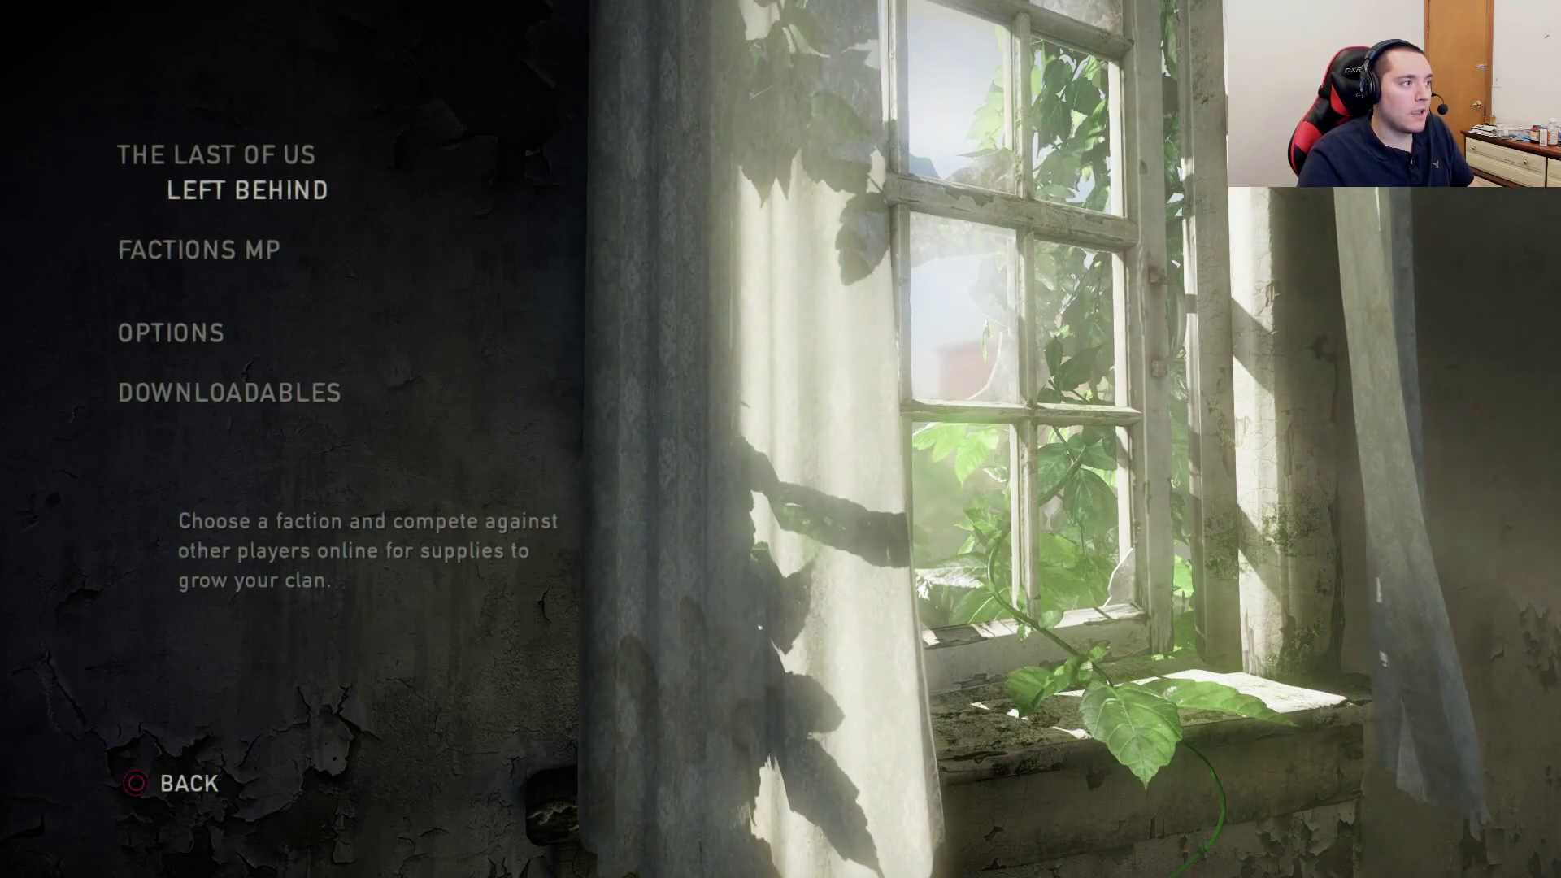
{"action": "key", "text": "Up"}
{"action": "key", "text": "Down"}
{"action": "key", "text": "Down"}
{"action": "key", "text": "Up"}
{"action": "key", "text": "Up"}
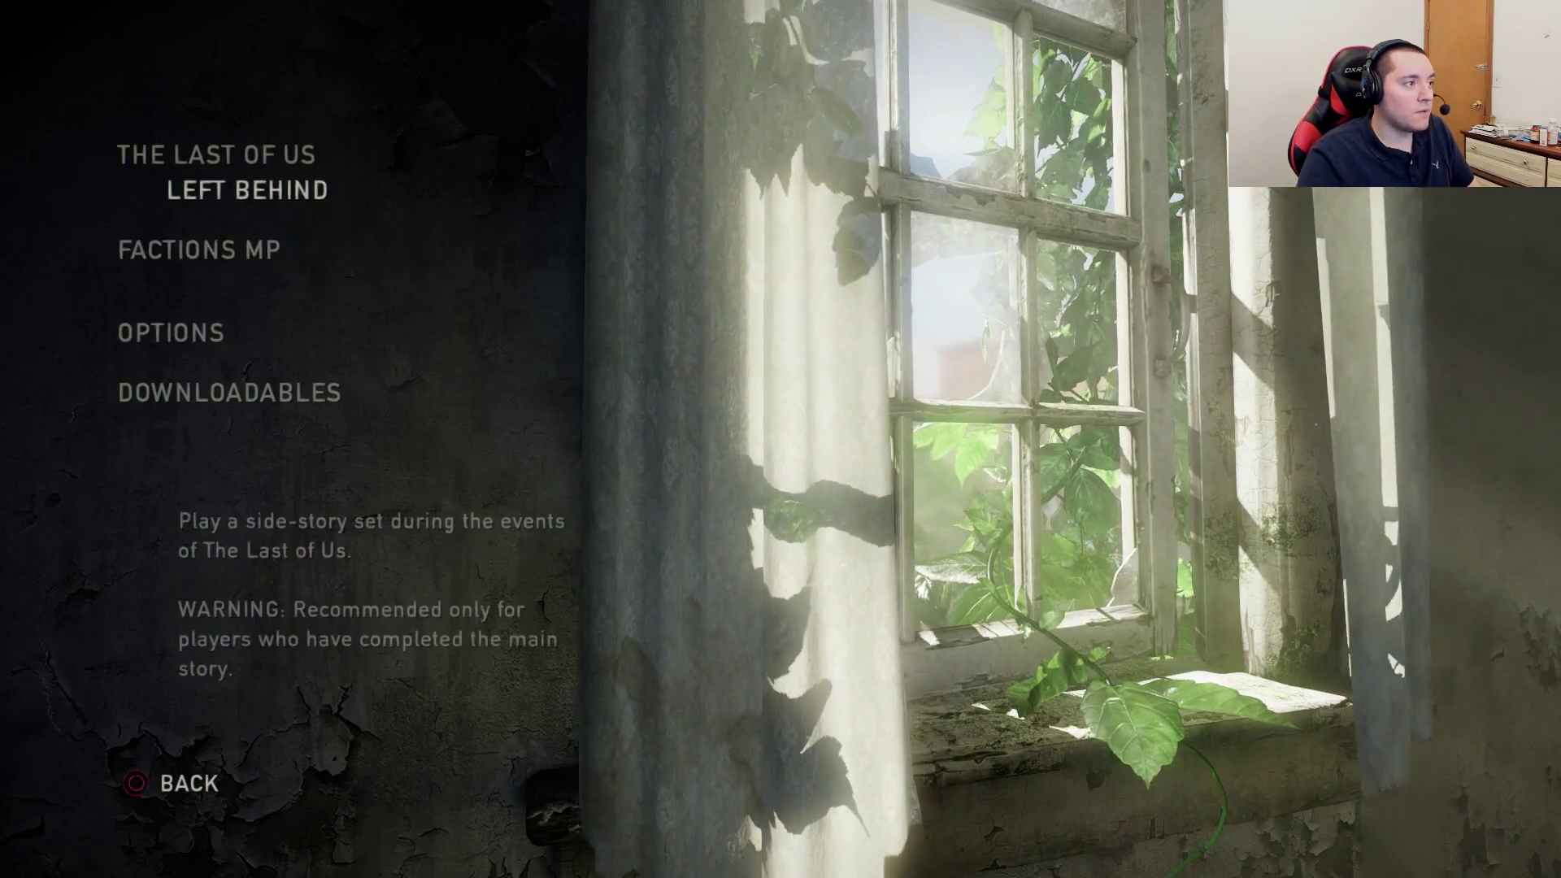
{"action": "key", "text": "Down"}
{"action": "key", "text": "Up"}
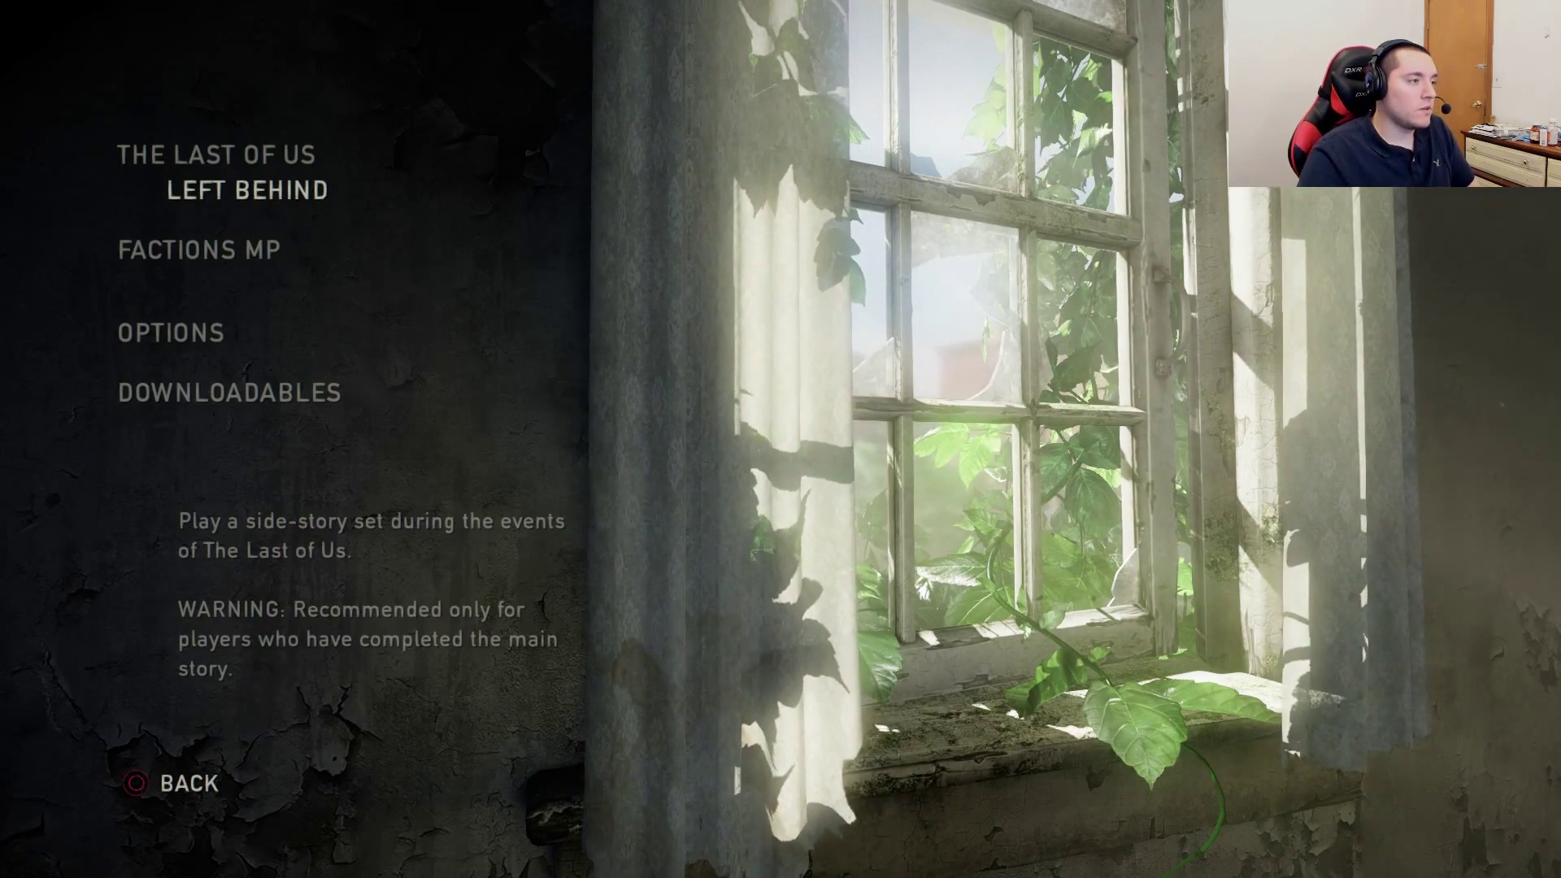
Leave the game for the home screen and open the console's Settings.
{"action": "key", "text": "super"}
{"action": "key", "text": "Up"}
{"action": "key", "text": "Return"}
{"action": "key", "text": "Return"}
{"action": "key", "text": "Up"}
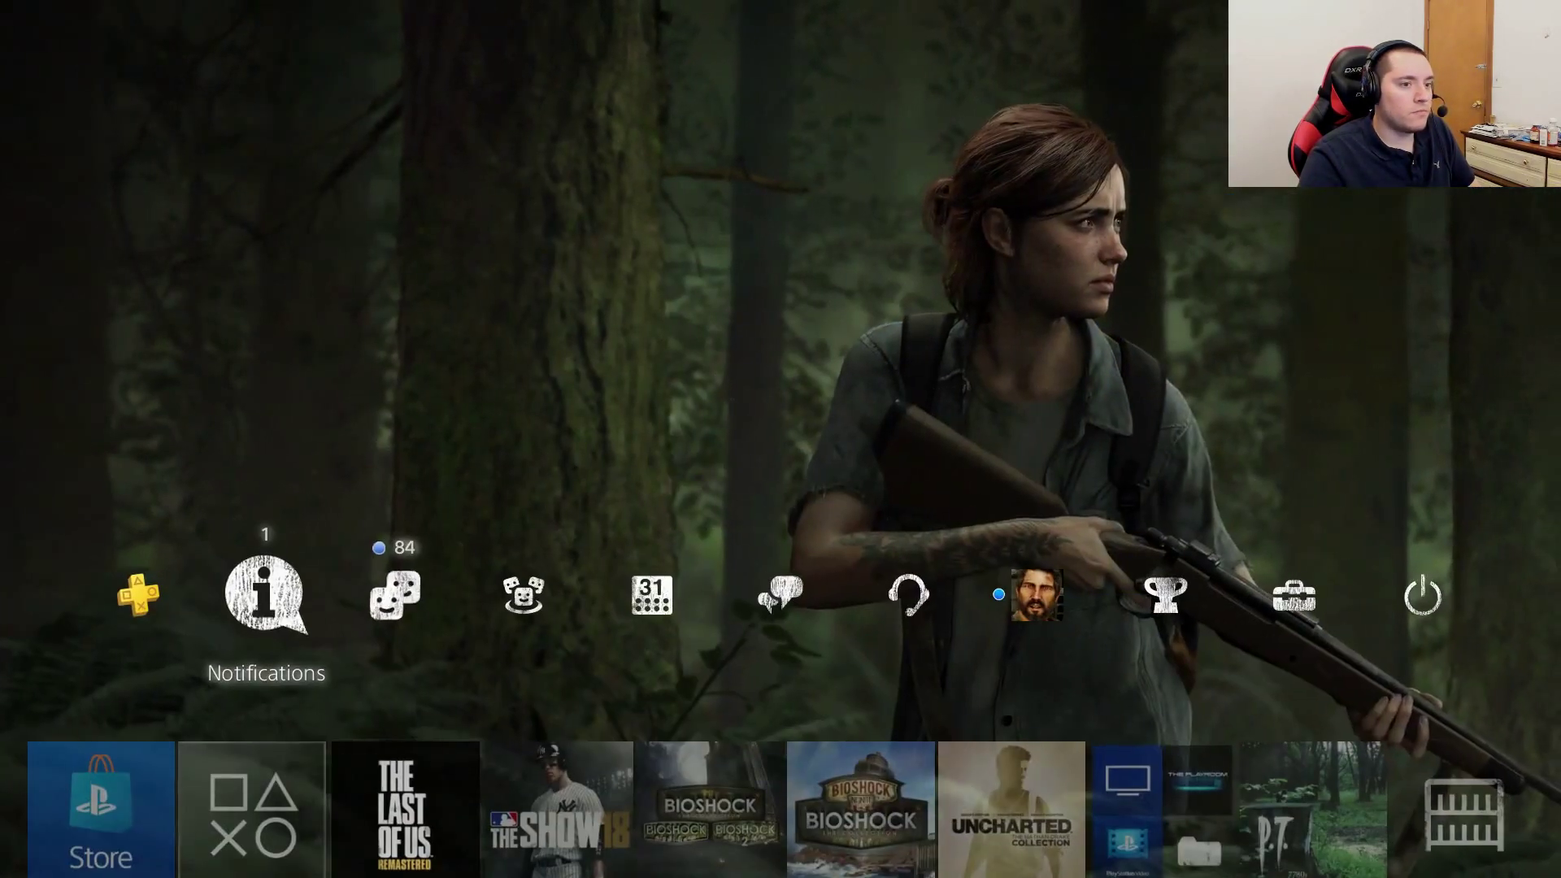
{"action": "key", "text": "Right"}
{"action": "key", "text": "Right"}
{"action": "key", "text": "Right"}
{"action": "key", "text": "Right"}
{"action": "key", "text": "Right"}
{"action": "key", "text": "Right"}
{"action": "key", "text": "Right"}
{"action": "key", "text": "Right"}
{"action": "key", "text": "Return"}
Open the Applications list in the system storage settings.
{"action": "key", "text": "Down"}
{"action": "key", "text": "Down"}
{"action": "key", "text": "Down"}
{"action": "key", "text": "Down"}
{"action": "key", "text": "Down"}
{"action": "key", "text": "Down"}
{"action": "key", "text": "Return"}
{"action": "key", "text": "Return"}
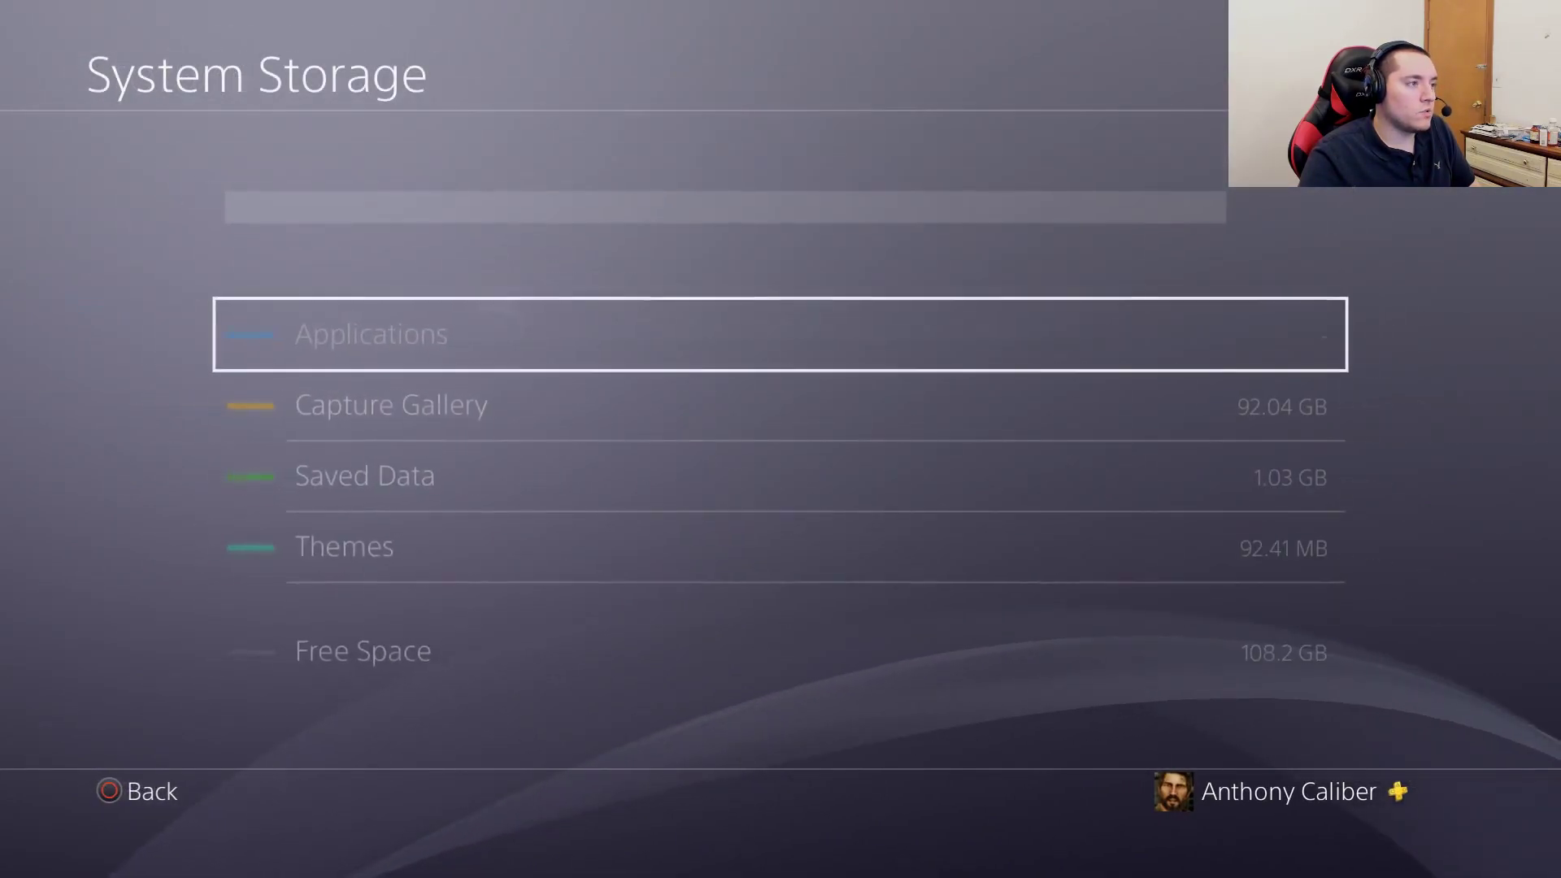
{"action": "key", "text": "Return"}
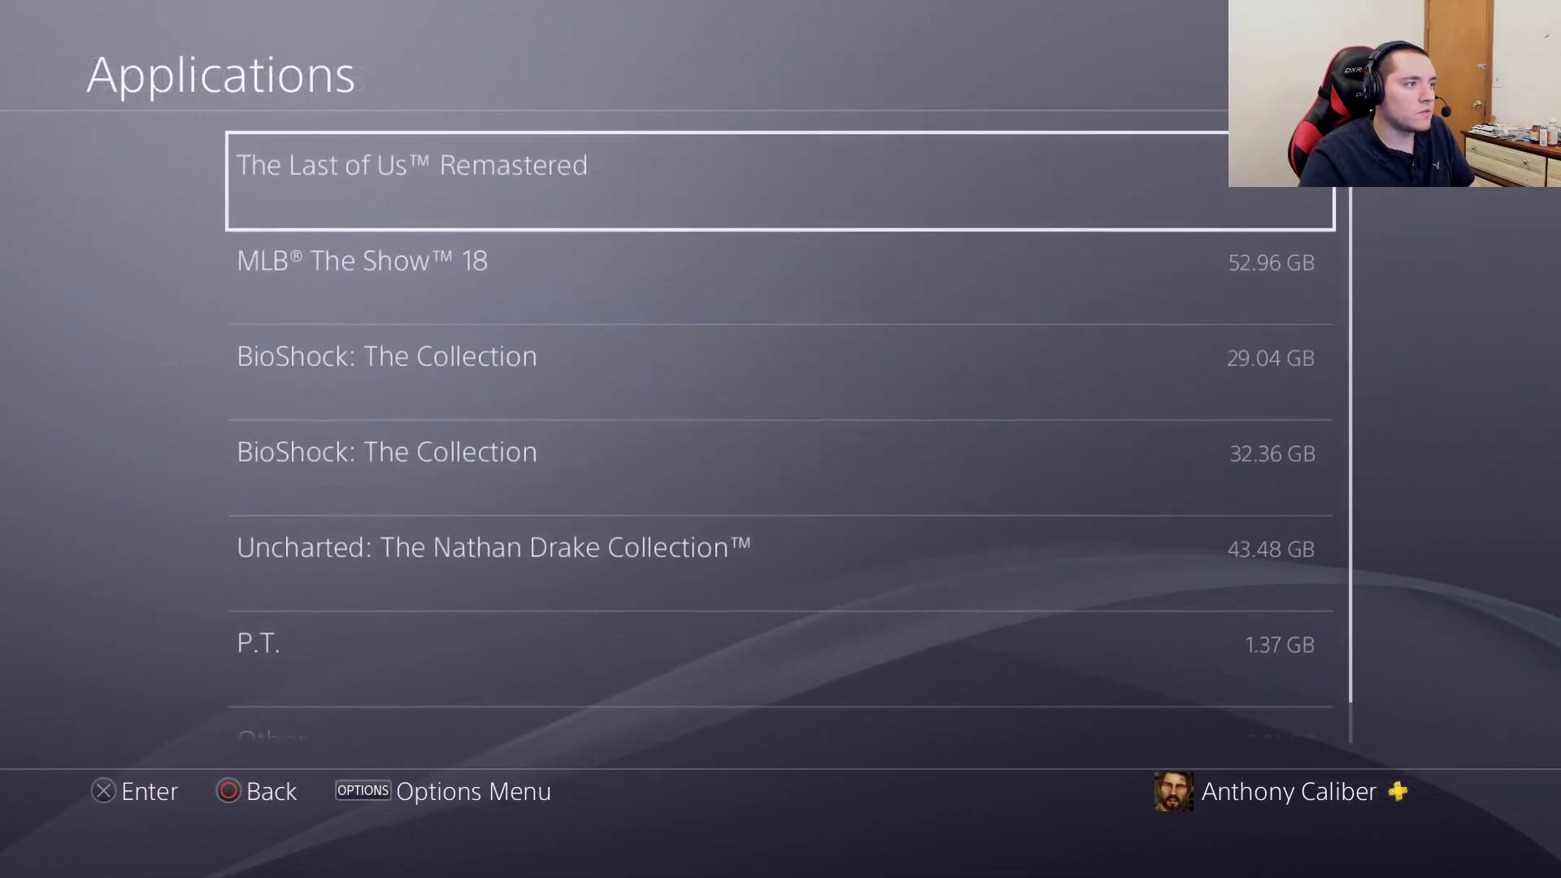
Delete The Last of Us Remastered from the system storage applications and go back to the home screen.
{"action": "key", "text": "Menu"}
{"action": "key", "text": "Return"}
{"action": "key", "text": "Return"}
{"action": "key", "text": "Right"}
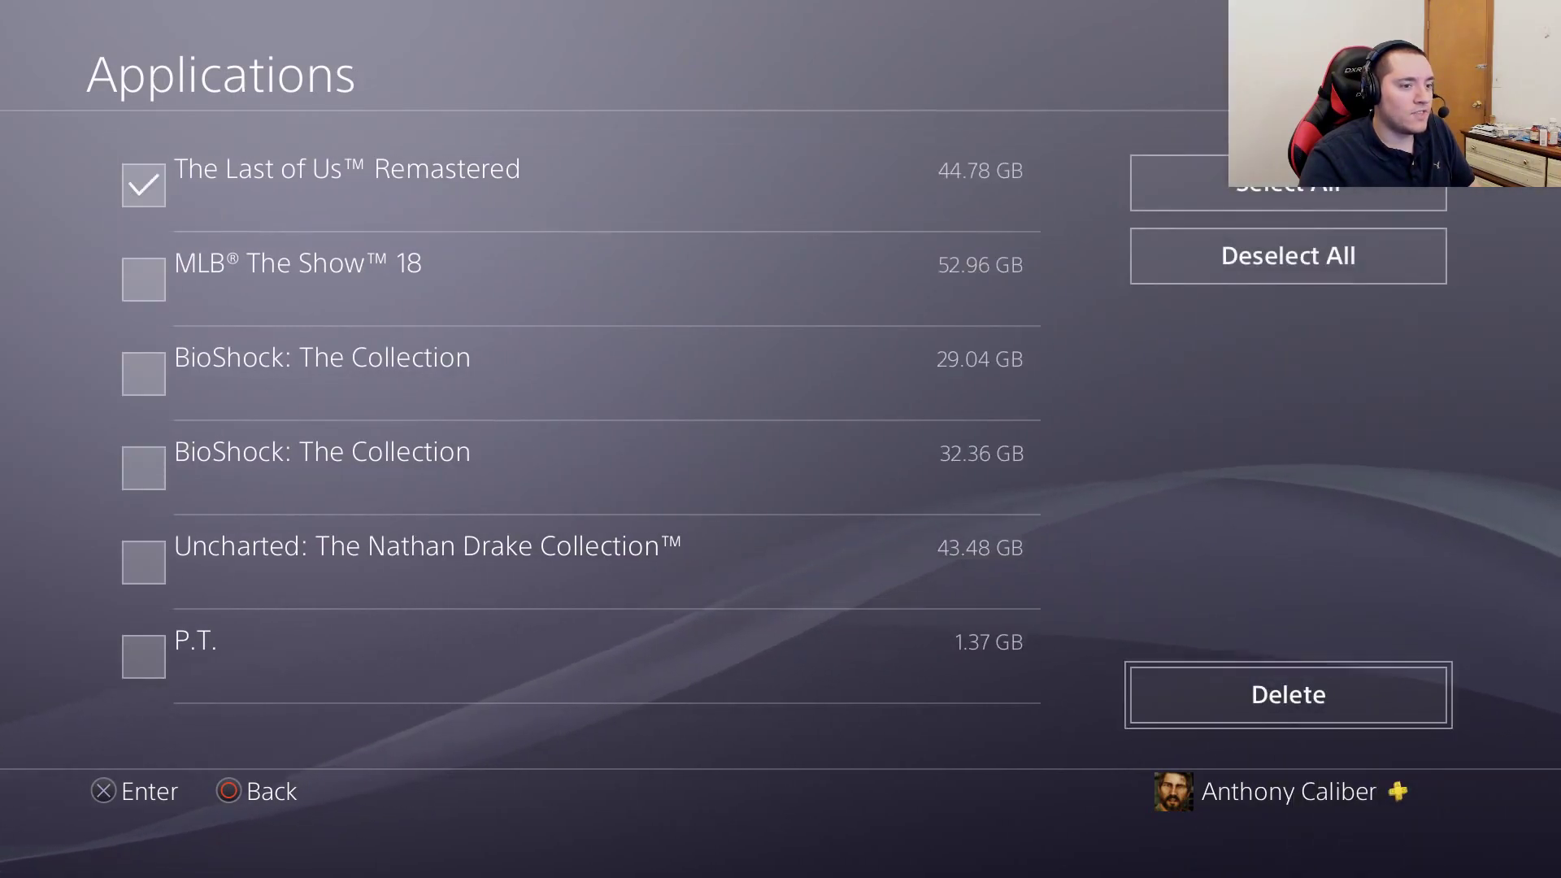
{"action": "key", "text": "Return"}
{"action": "key", "text": "Return"}
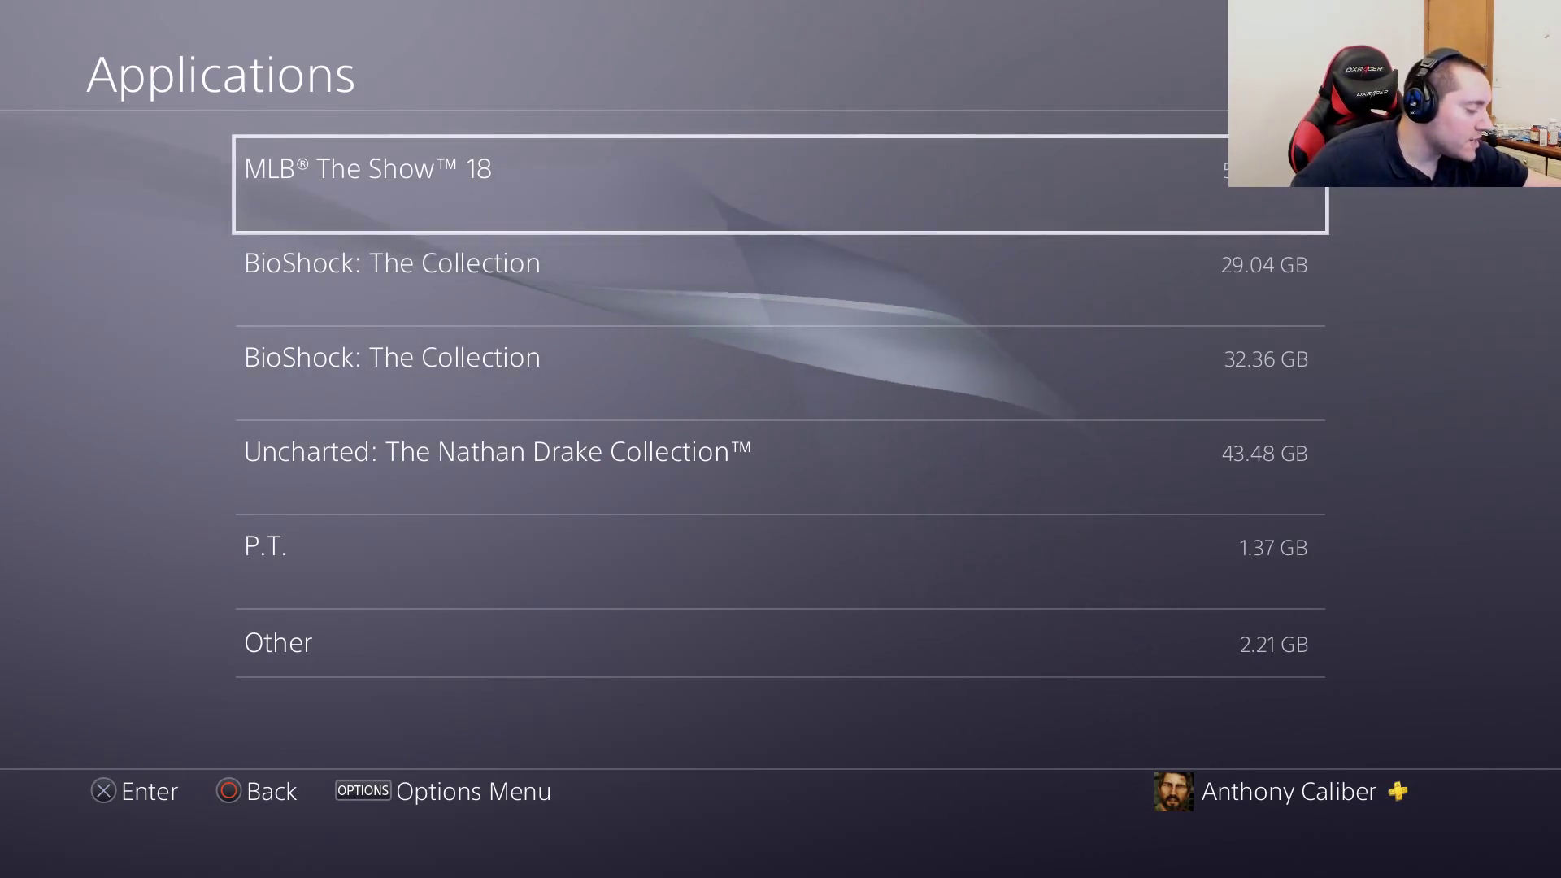
{"action": "key", "text": "Escape"}
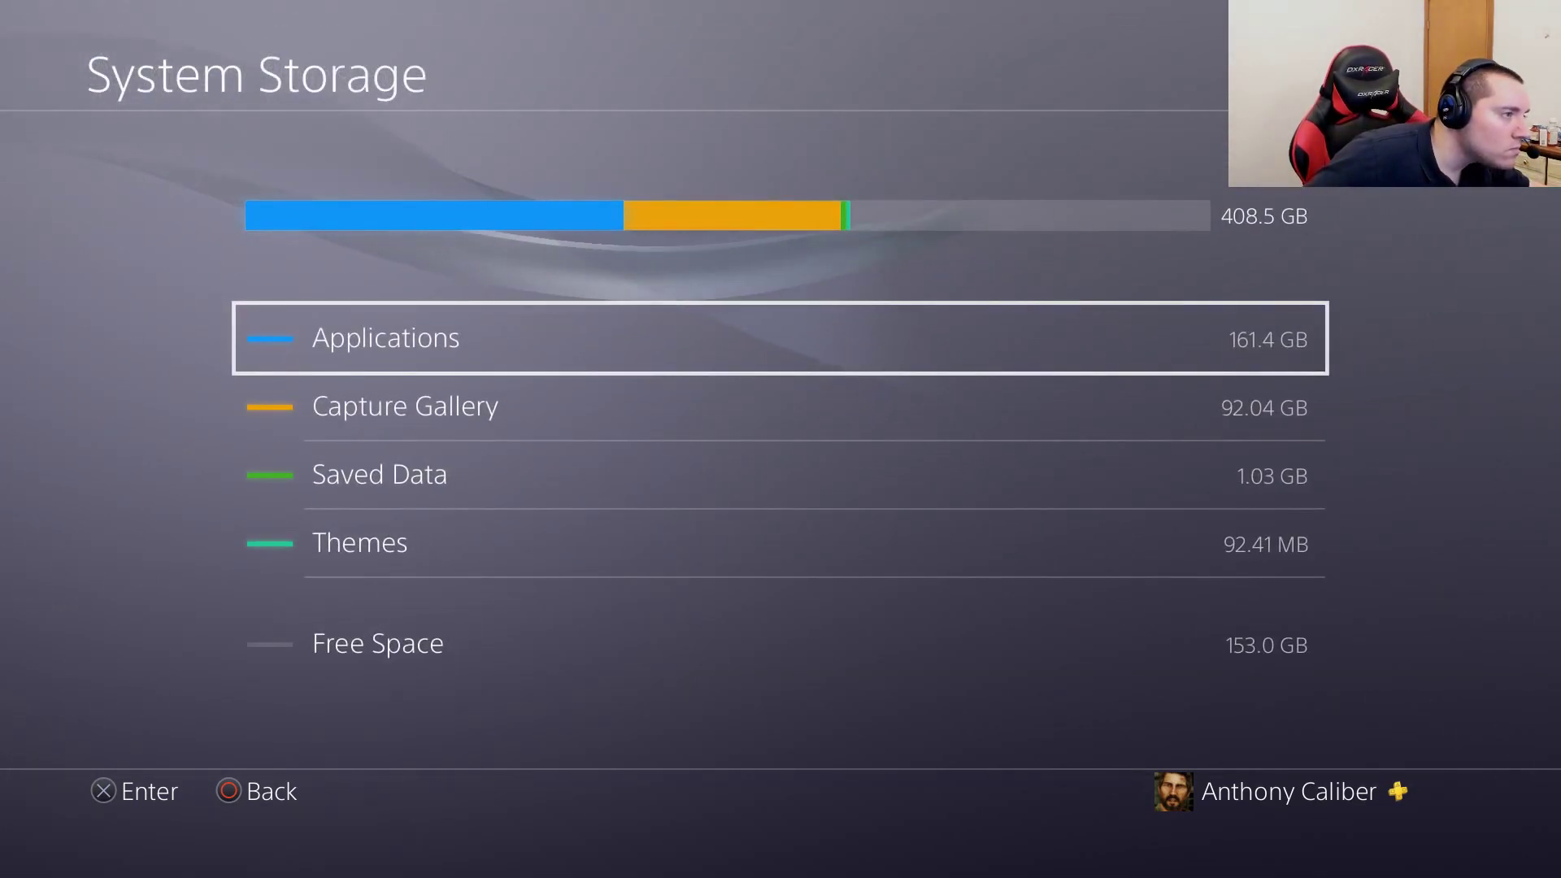
{"action": "key", "text": "Escape"}
{"action": "key", "text": "Escape"}
{"action": "key", "text": "Escape"}
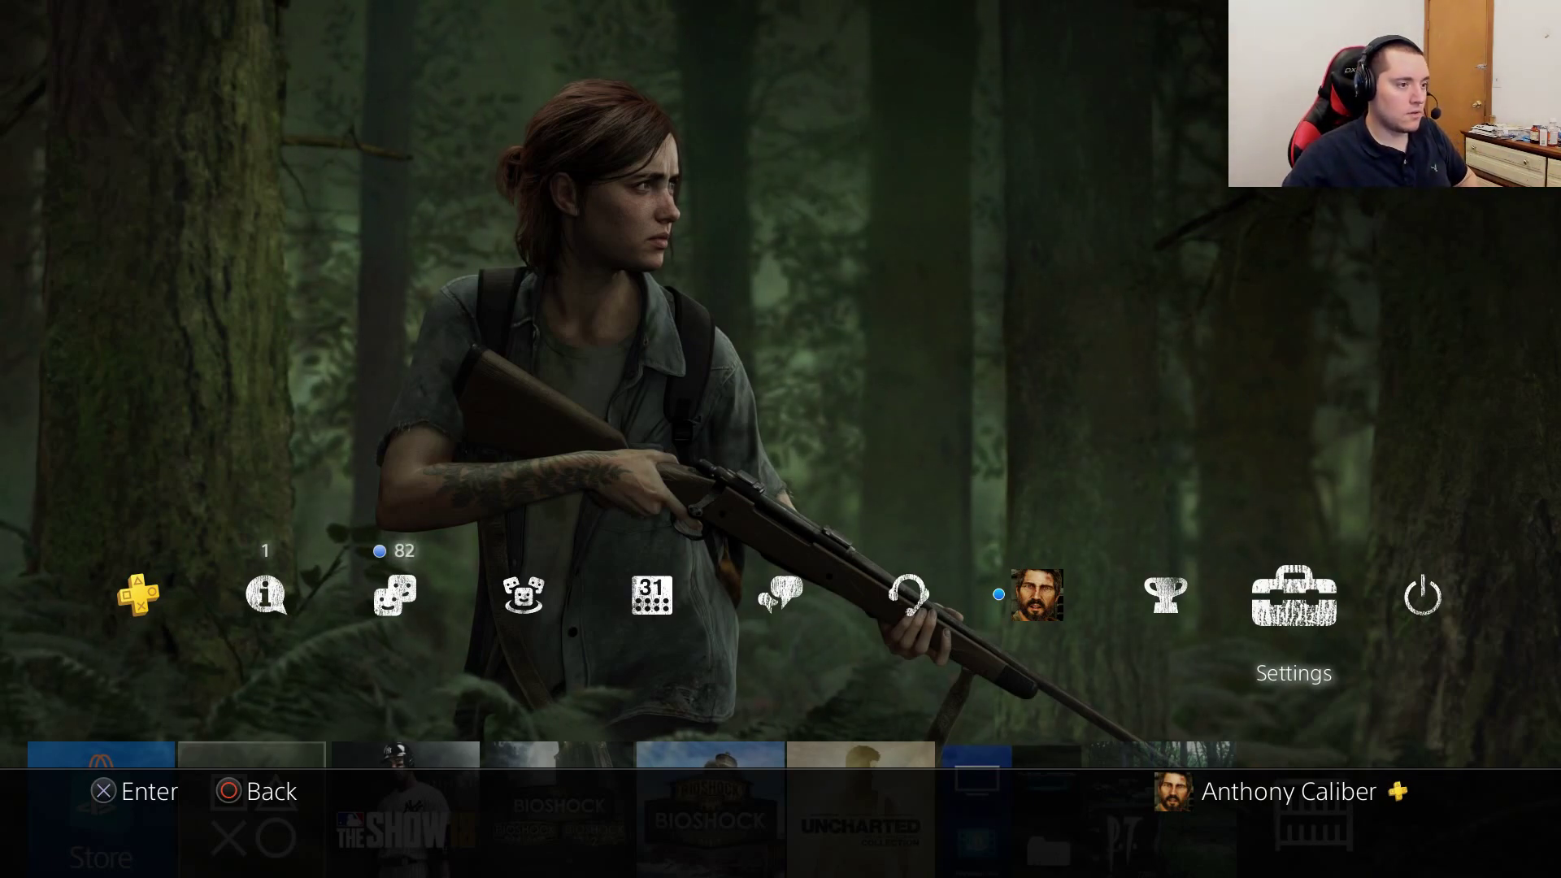
{"action": "key", "text": "Left"}
{"action": "key", "text": "Left"}
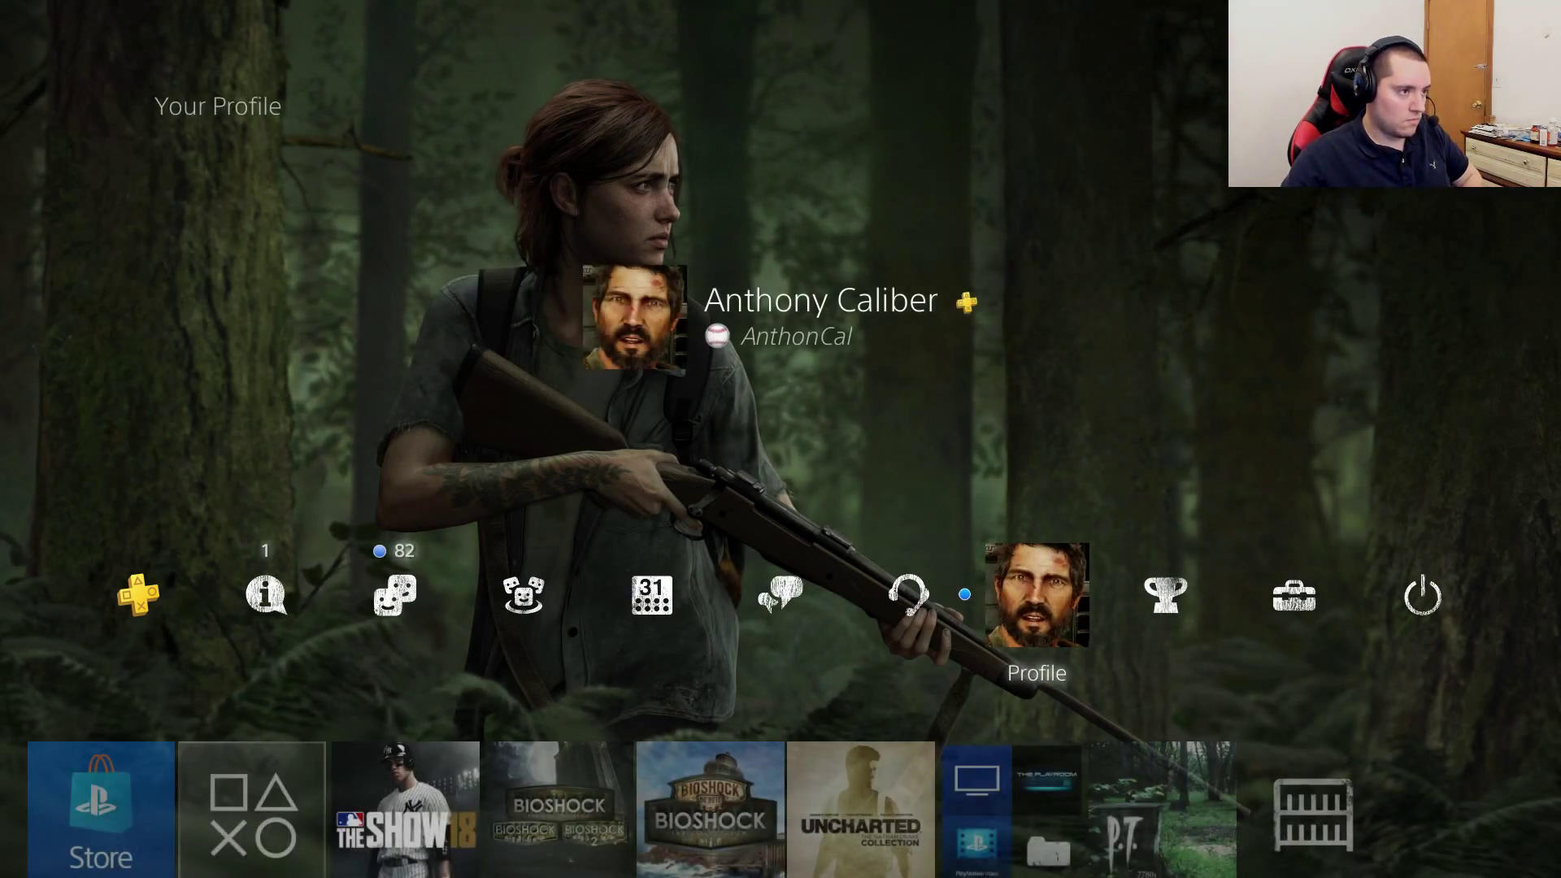
{"action": "key", "text": "Left"}
{"action": "key", "text": "Left"}
{"action": "key", "text": "Left"}
{"action": "key", "text": "Left"}
{"action": "key", "text": "Left"}
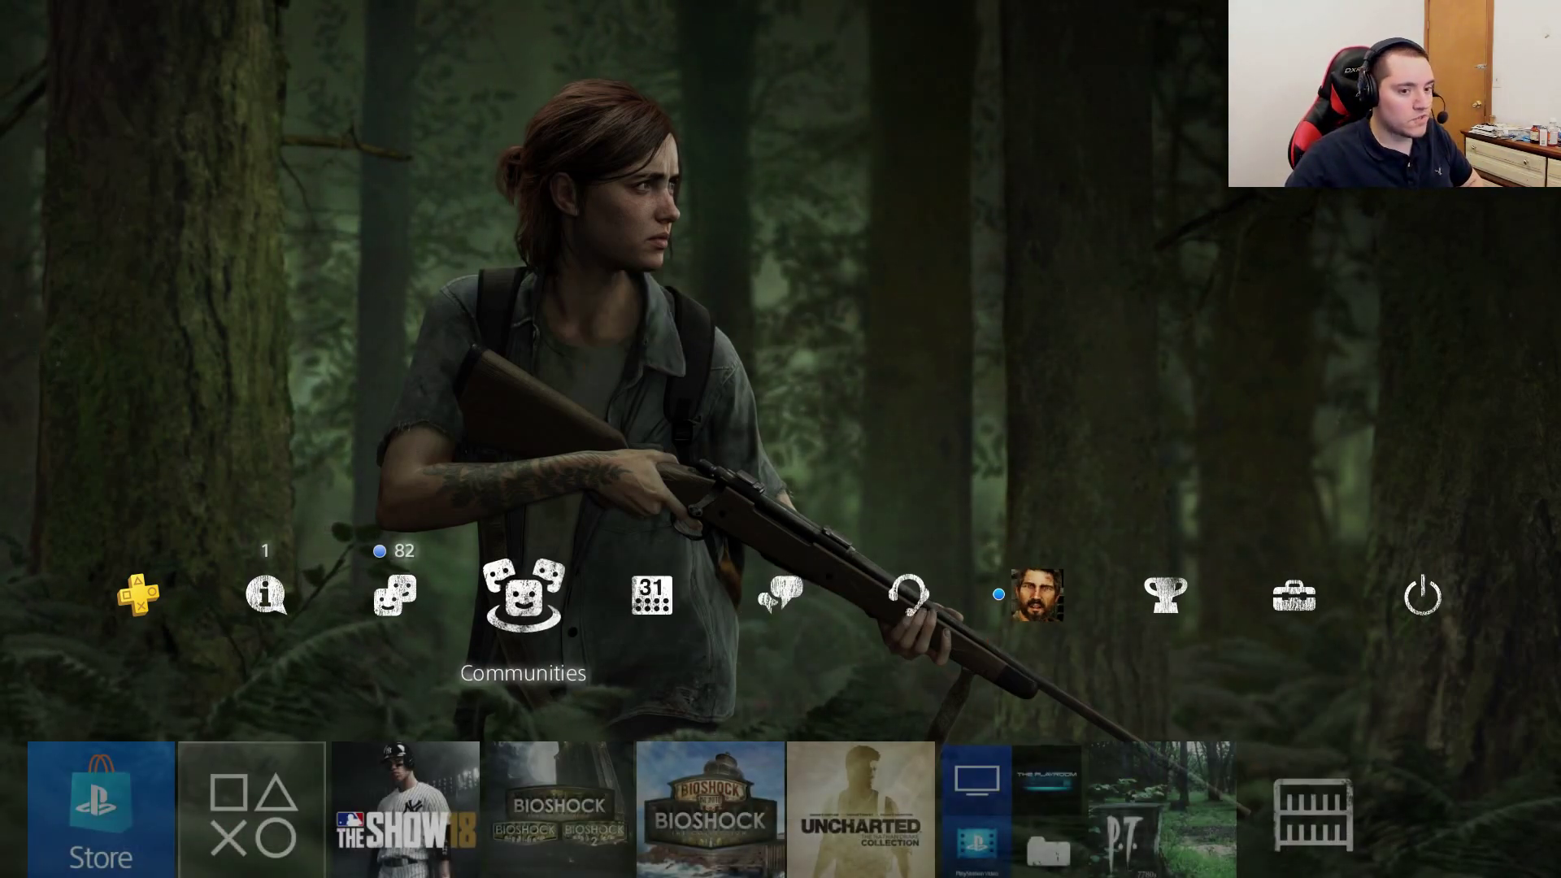
{"action": "key", "text": "Left"}
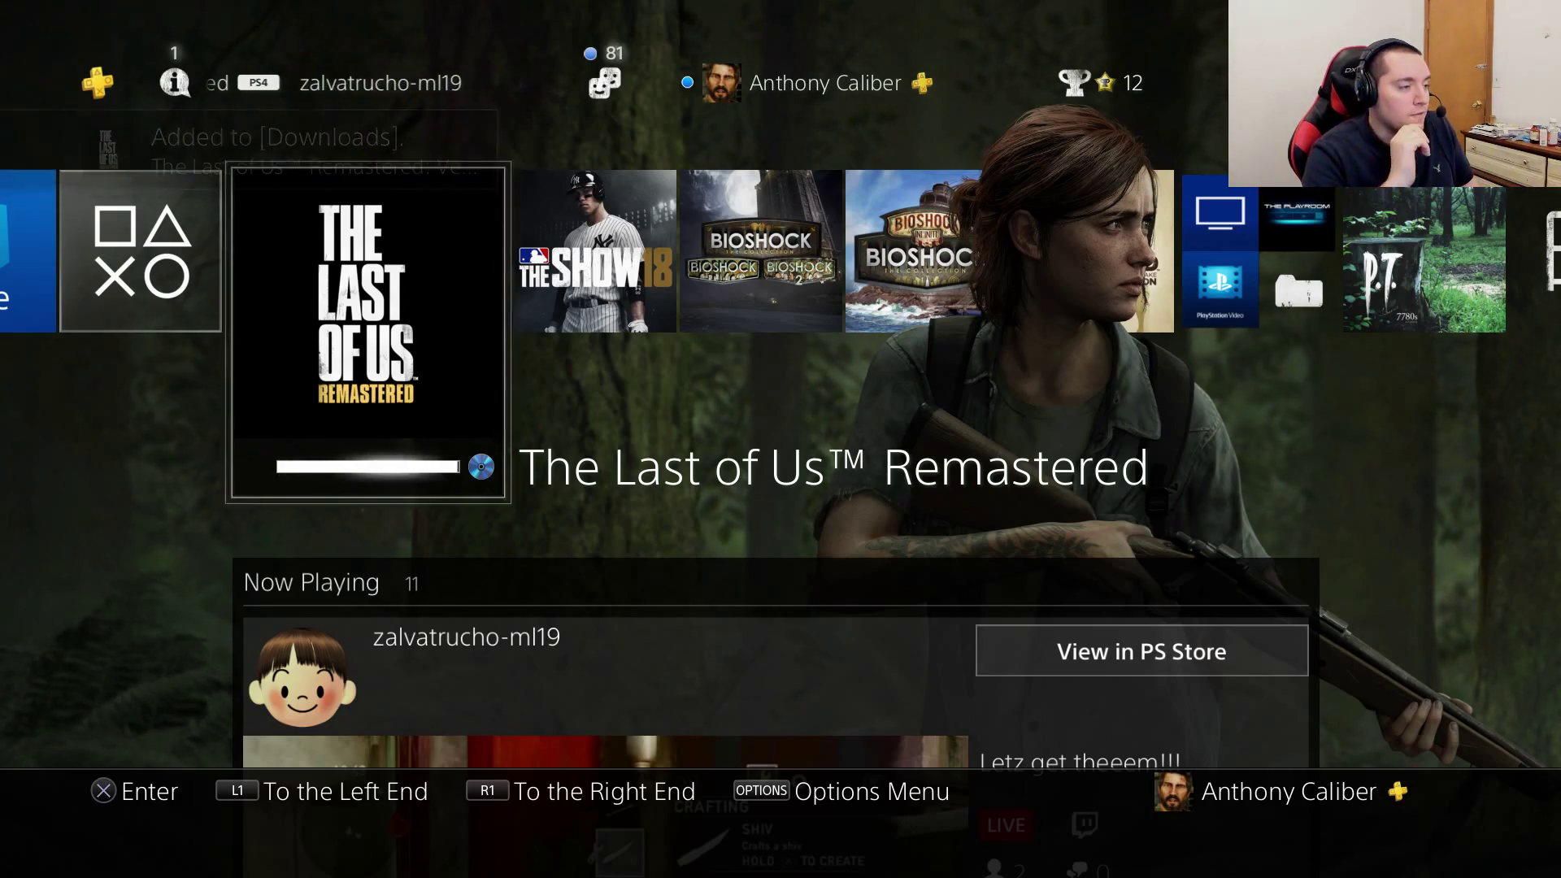
Start the newly copied The Last of Us Remastered and open the Downloads list from the notifications.
{"action": "key", "text": "Return"}
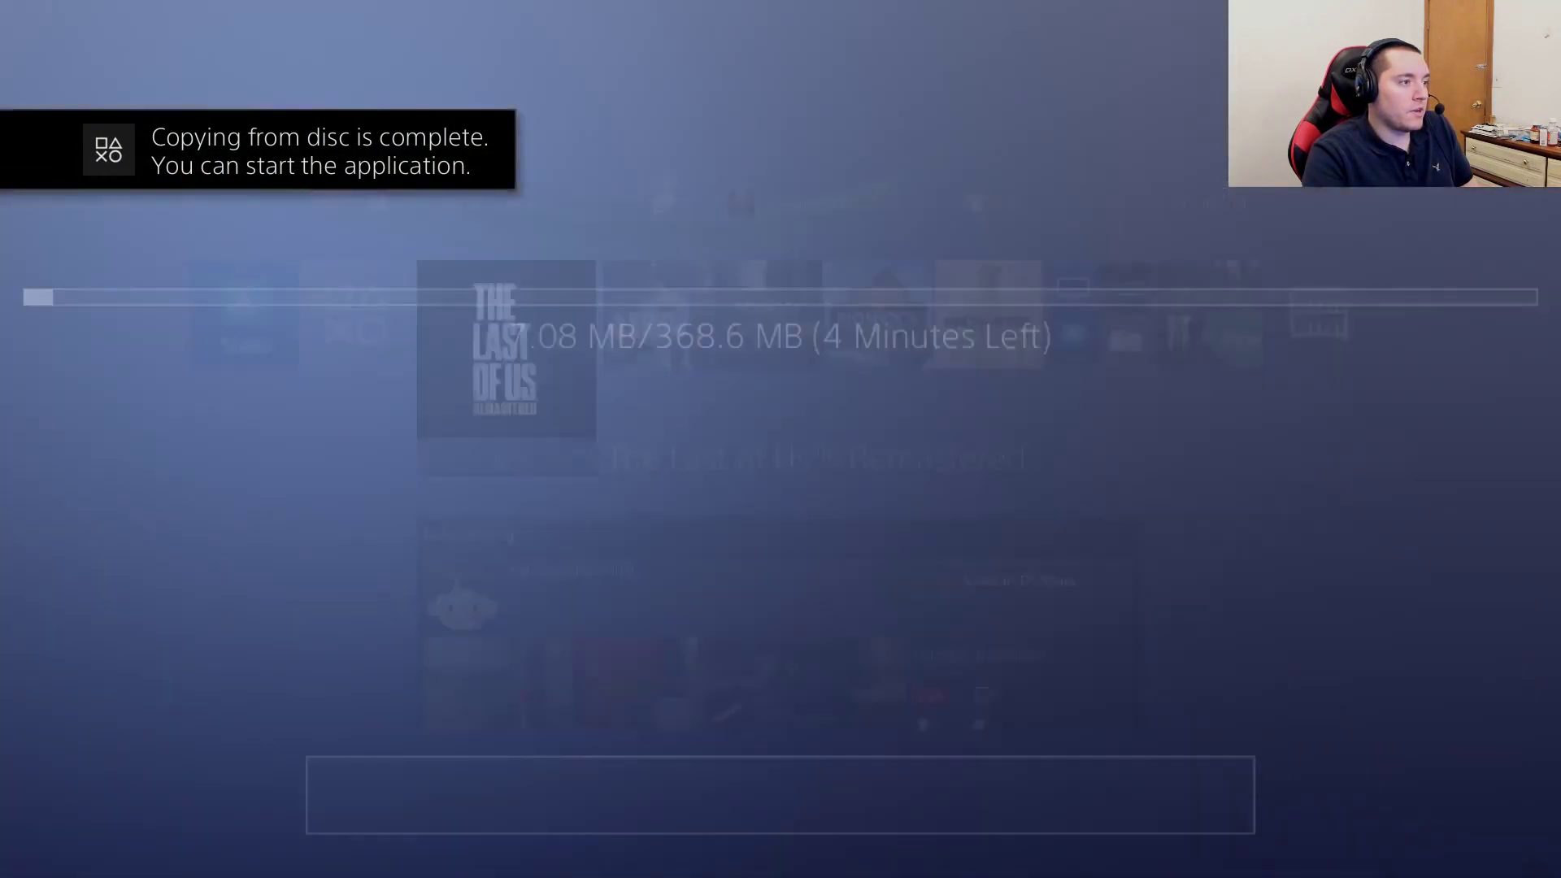
{"action": "key", "text": "Return"}
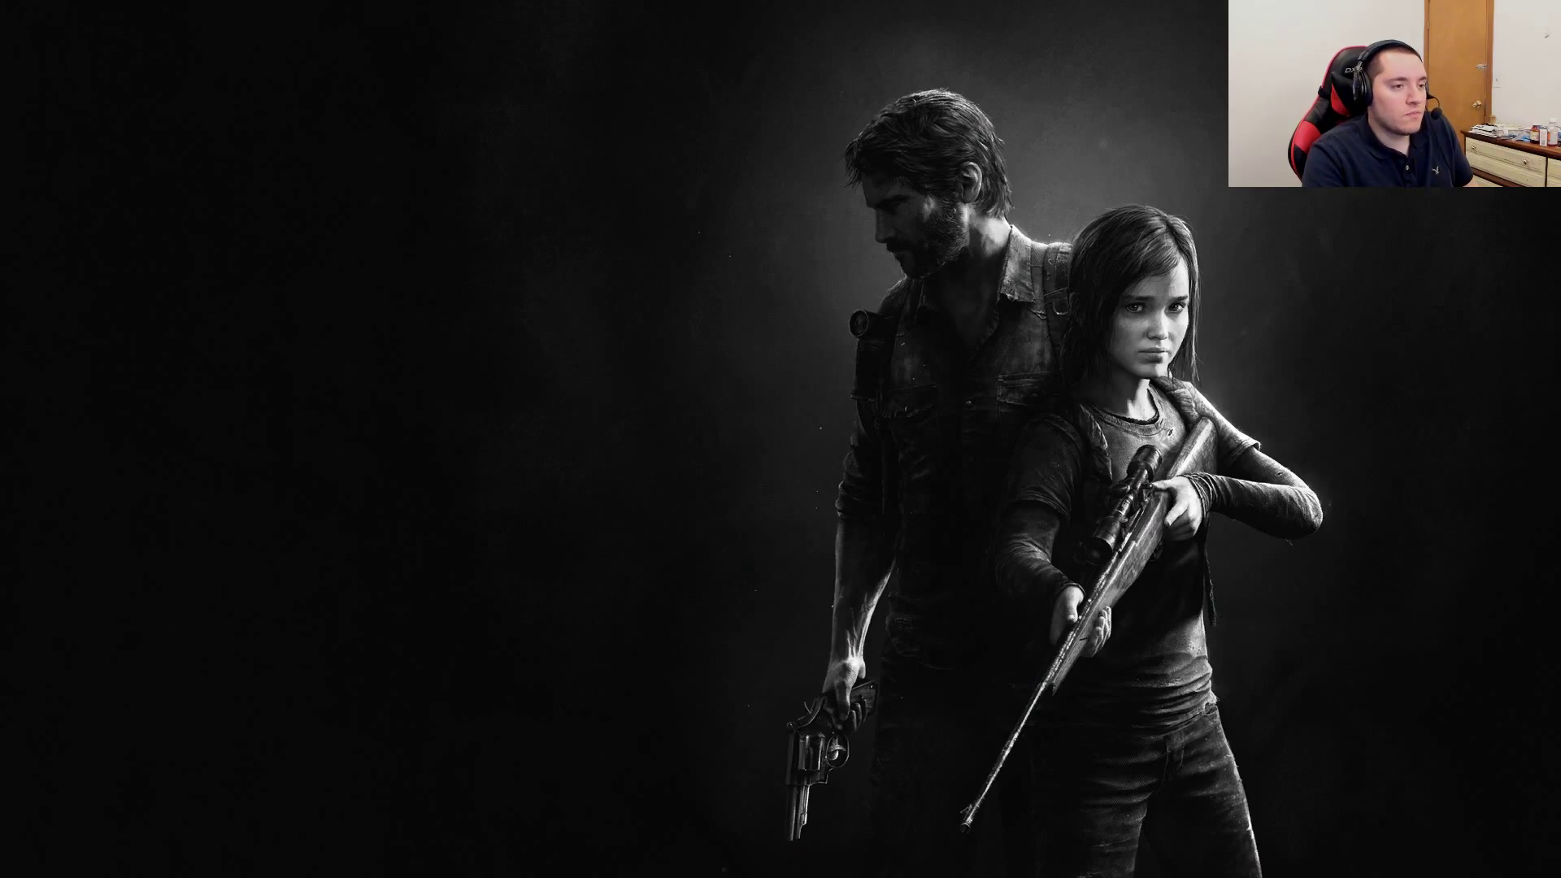
{"action": "key", "text": "super"}
{"action": "key", "text": "Up"}
{"action": "key", "text": "Return"}
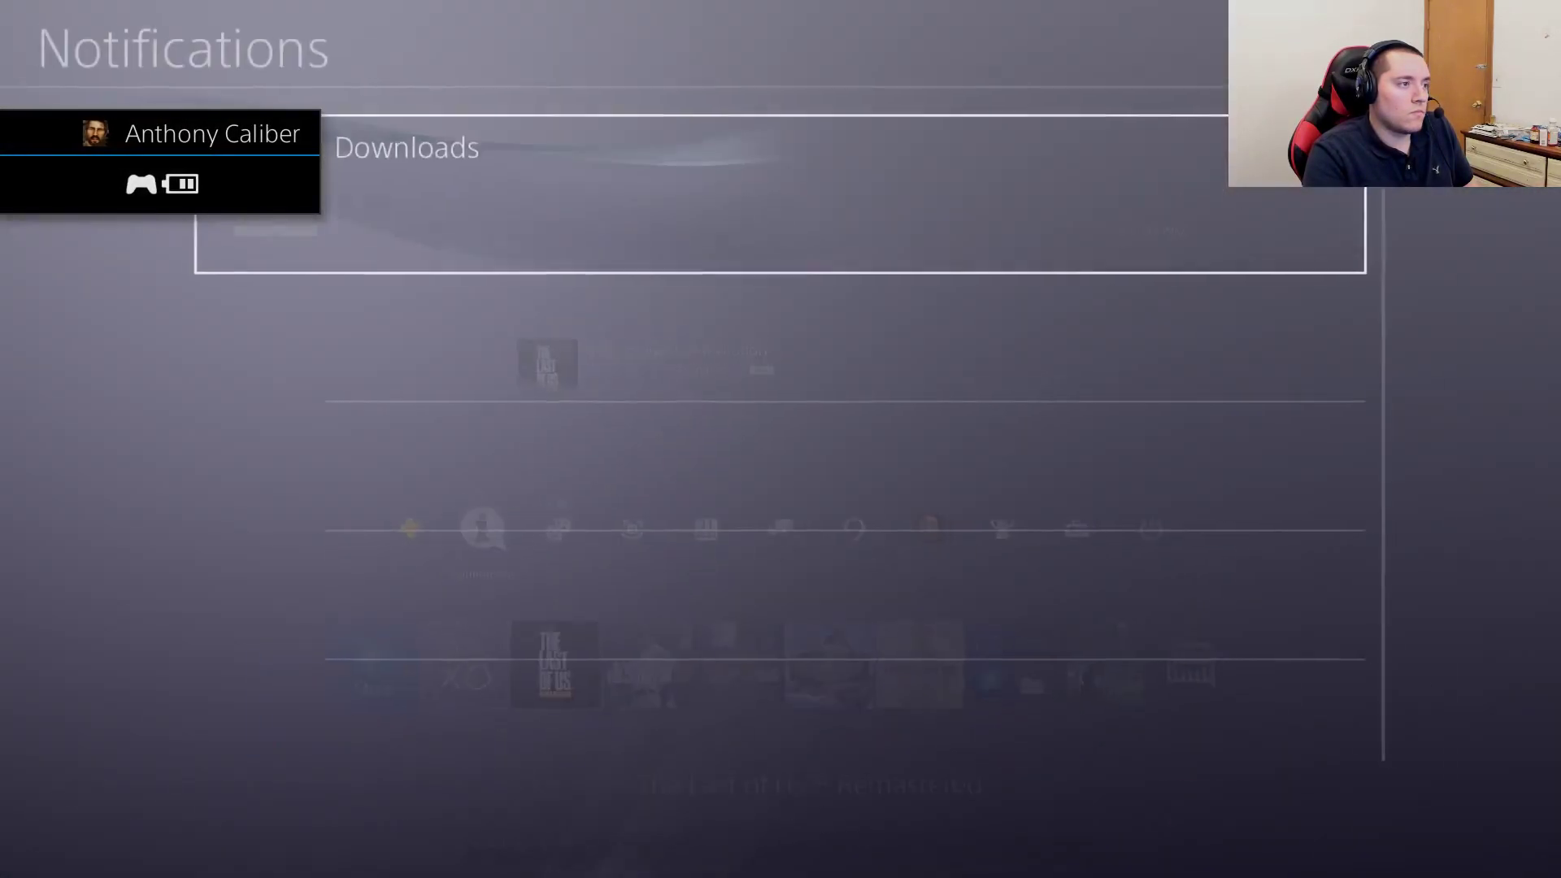
{"action": "key", "text": "Return"}
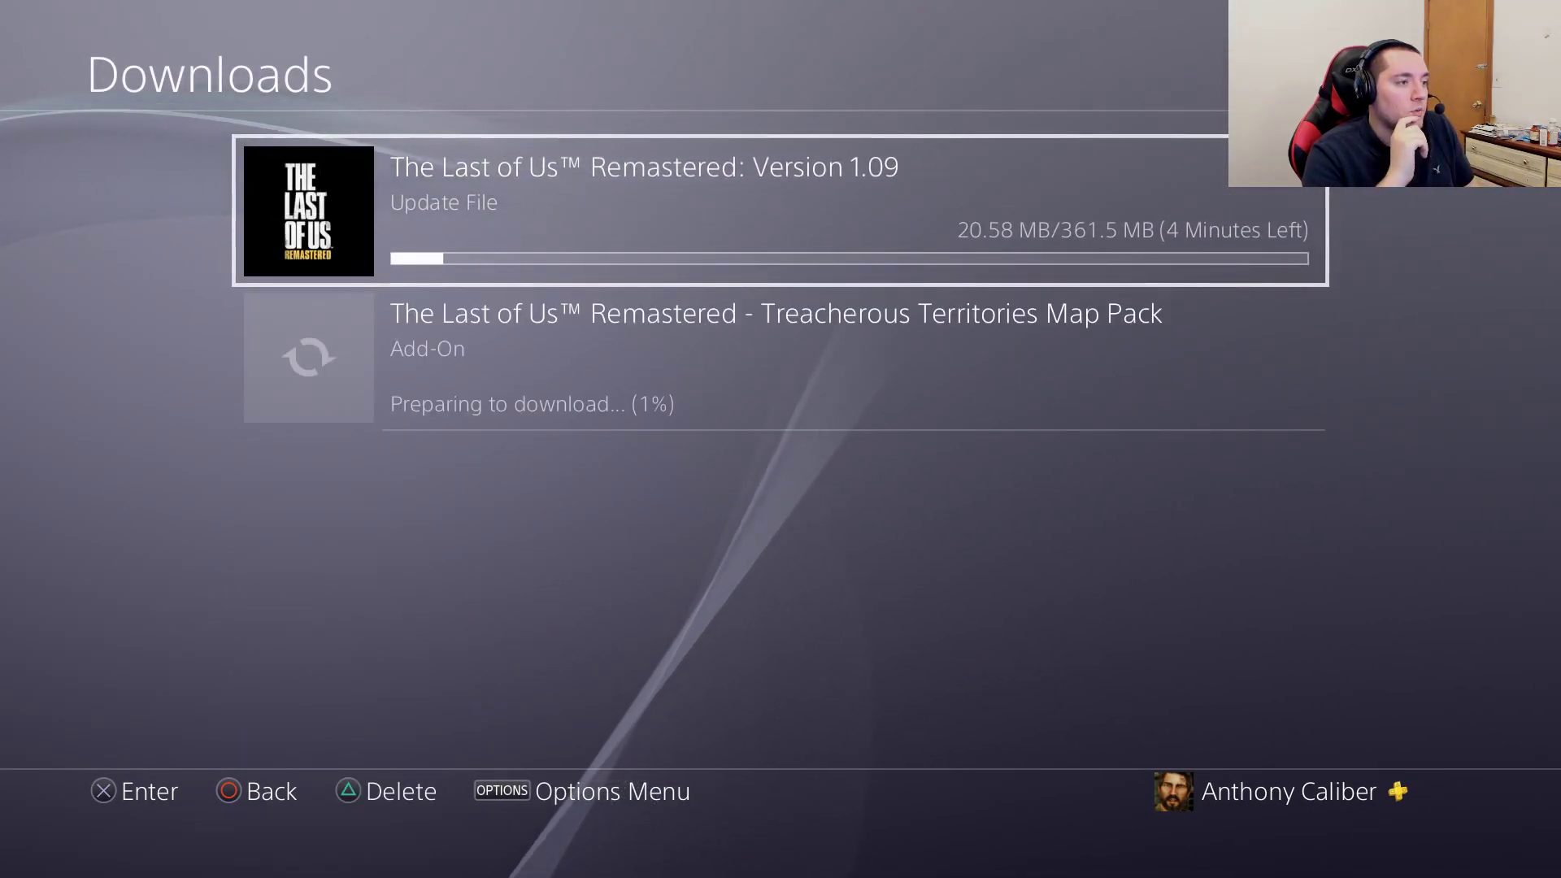
Cancel and delete the Version 1.09 update download of The Last of Us Remastered, leaving the map pack download running.
{"action": "key", "text": "Down"}
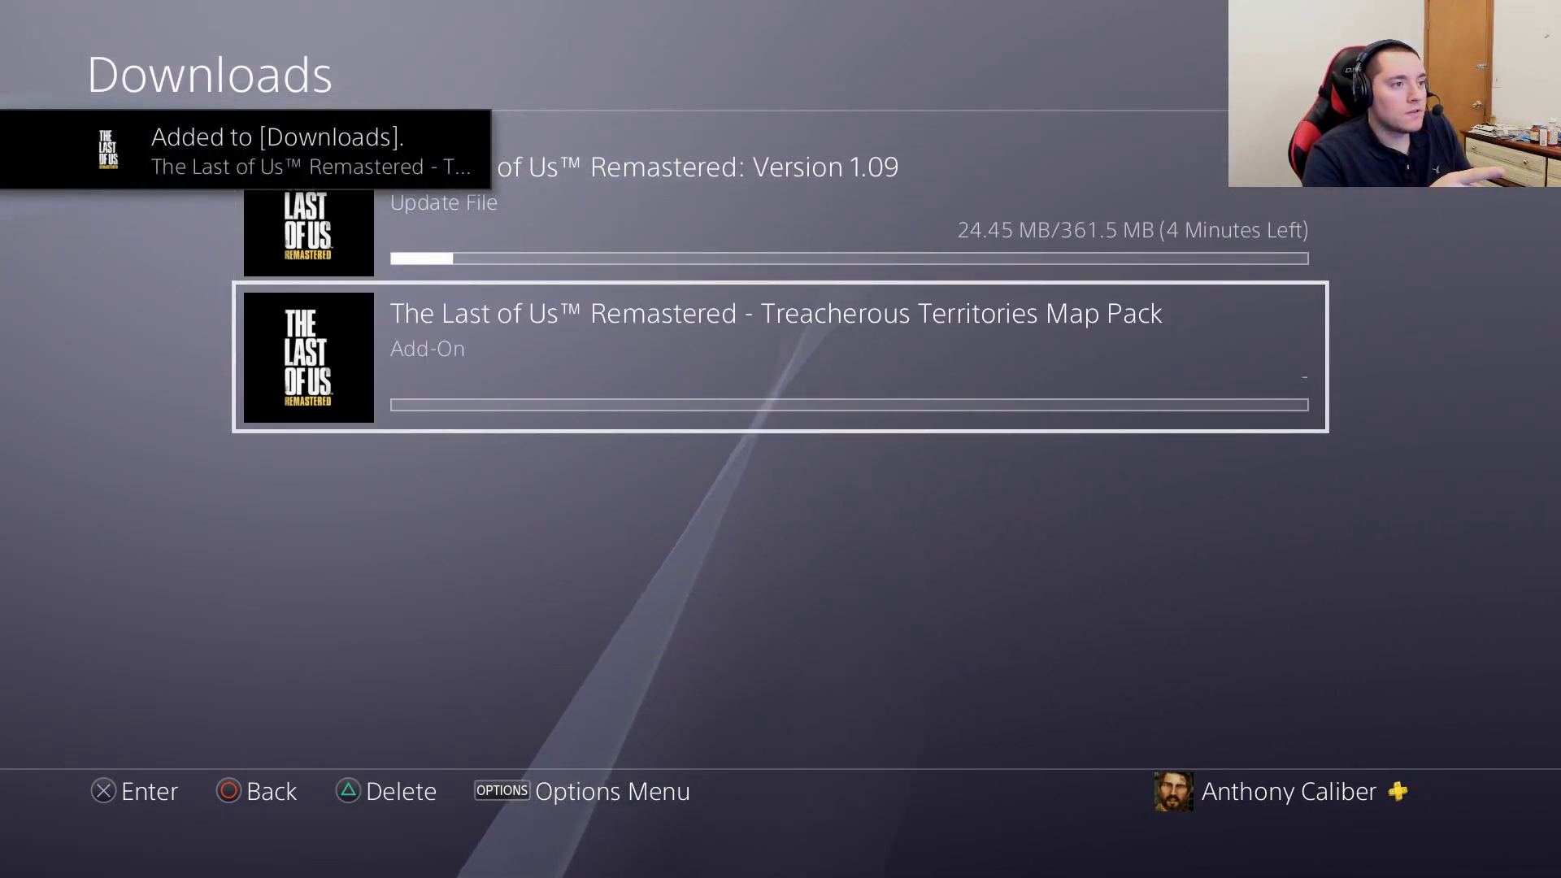
{"action": "key", "text": "Up"}
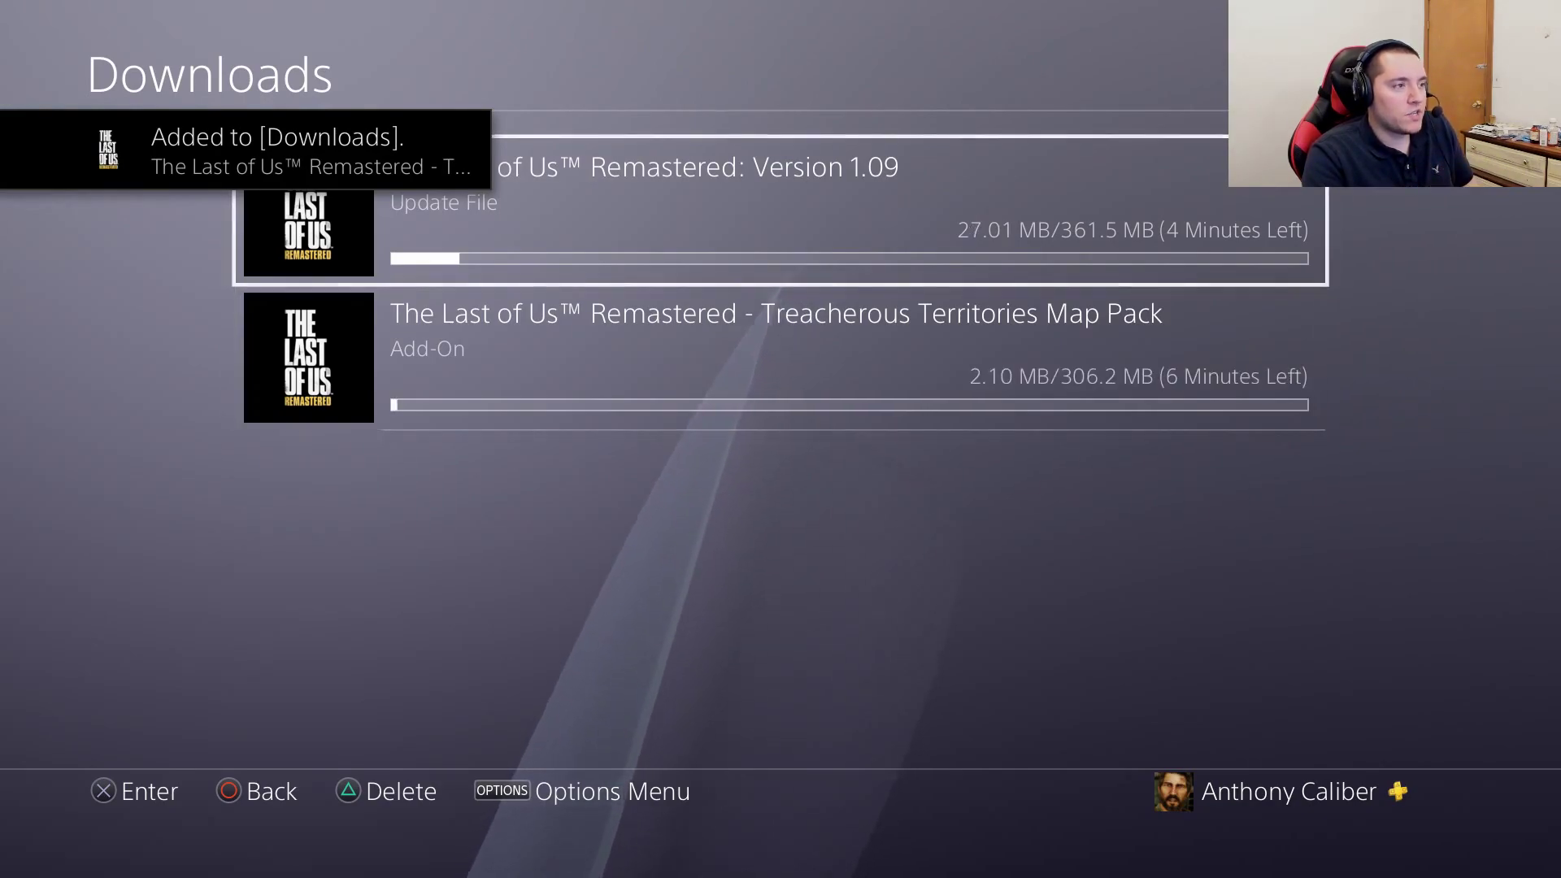
{"action": "key", "text": "Menu"}
{"action": "key", "text": "Down"}
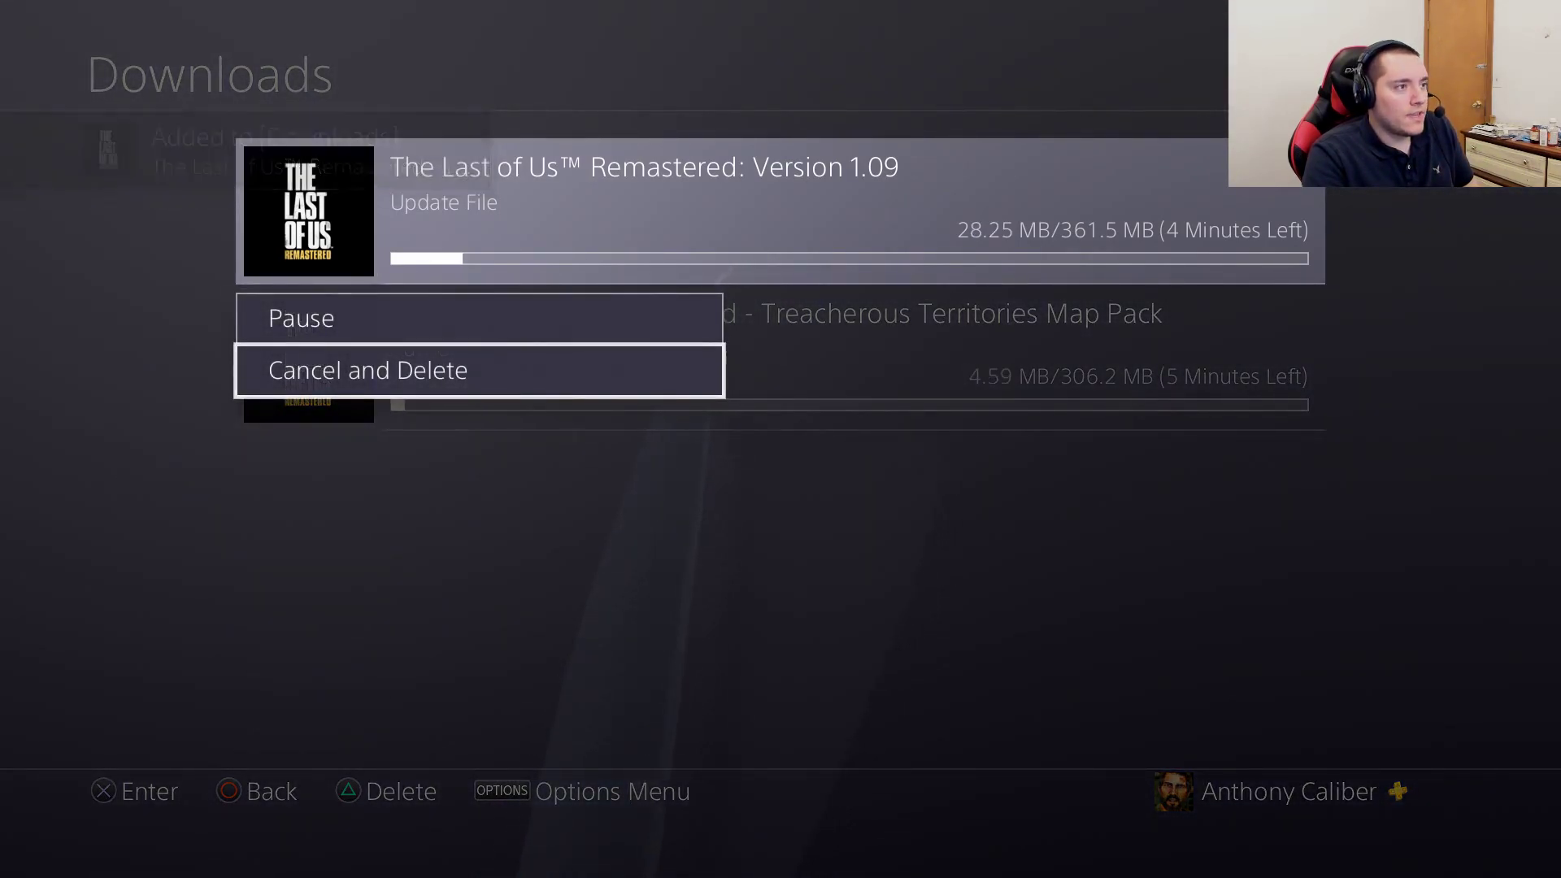
{"action": "key", "text": "Return"}
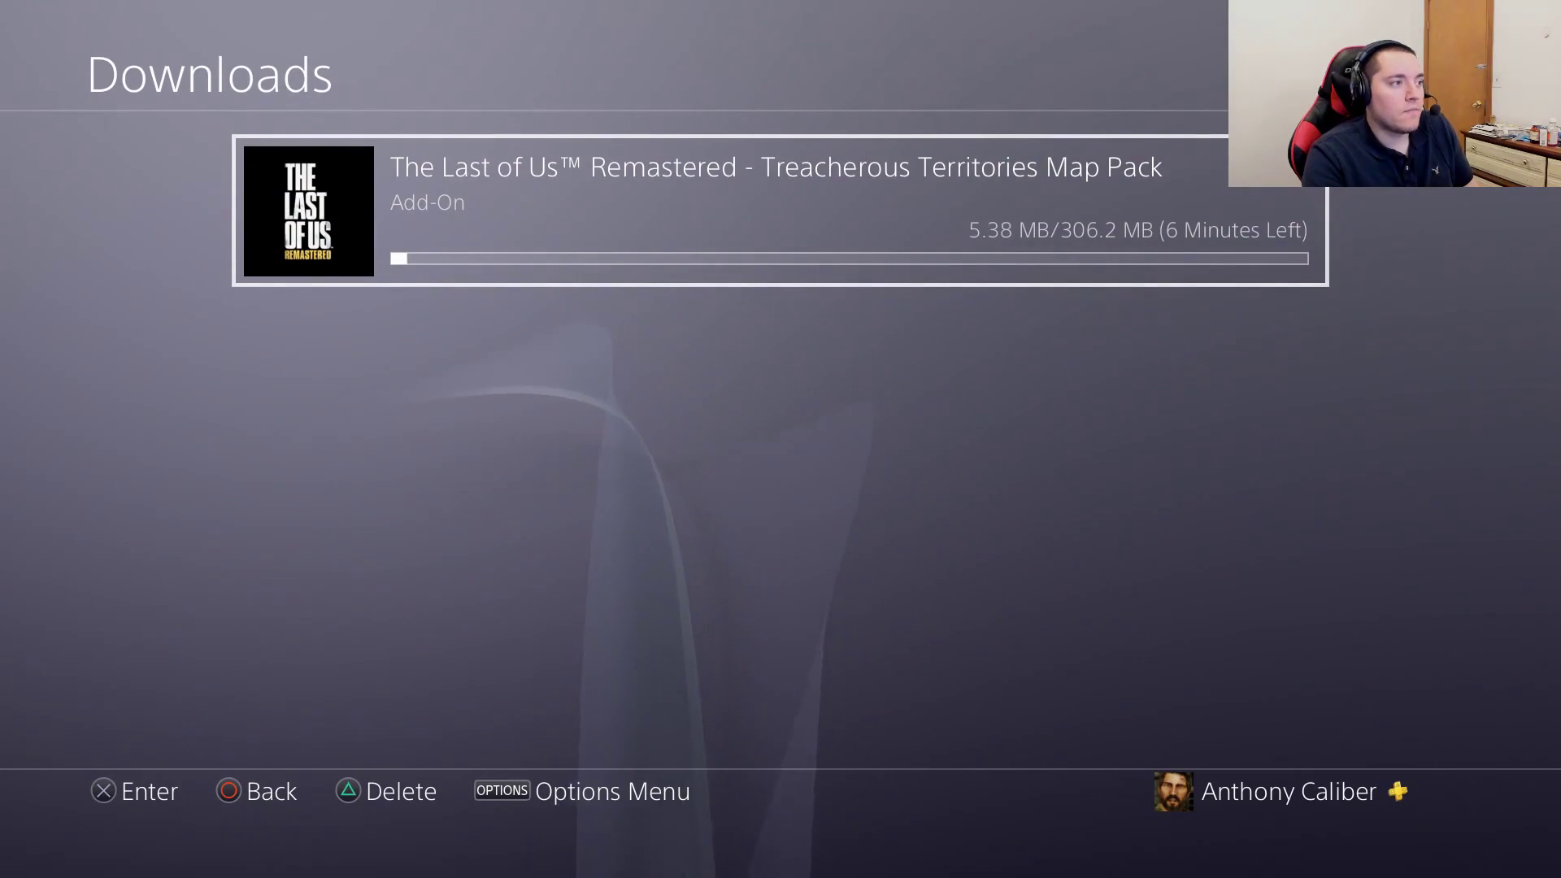
{"action": "key", "text": "Escape"}
{"action": "key", "text": "Escape"}
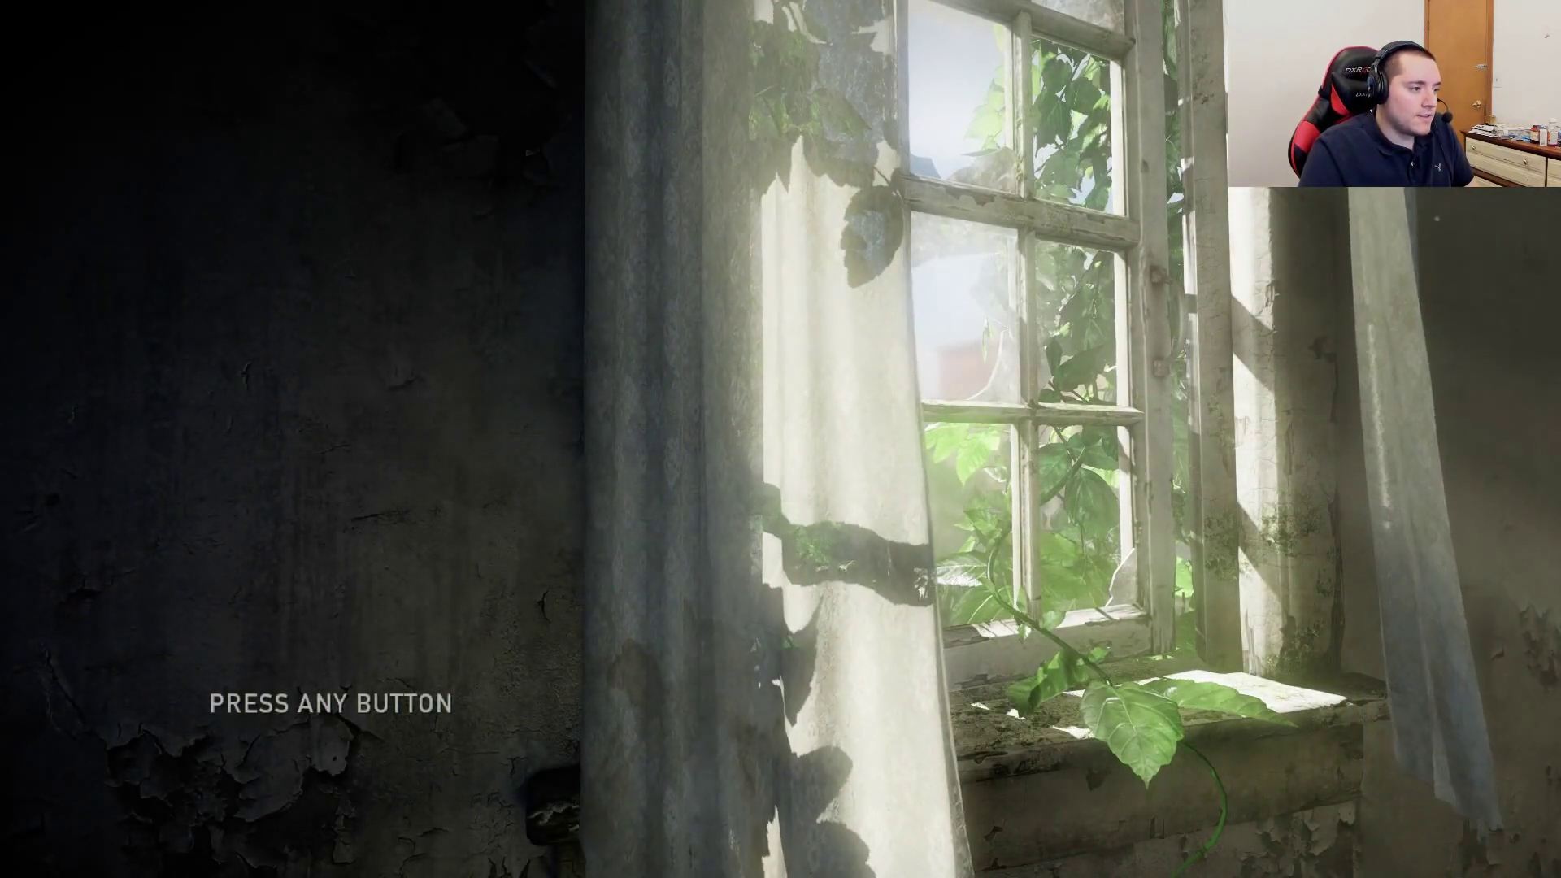
Enter the game's main menu and check the Downloads list for the Treacherous Territories Map Pack.
{"action": "key", "text": "Return"}
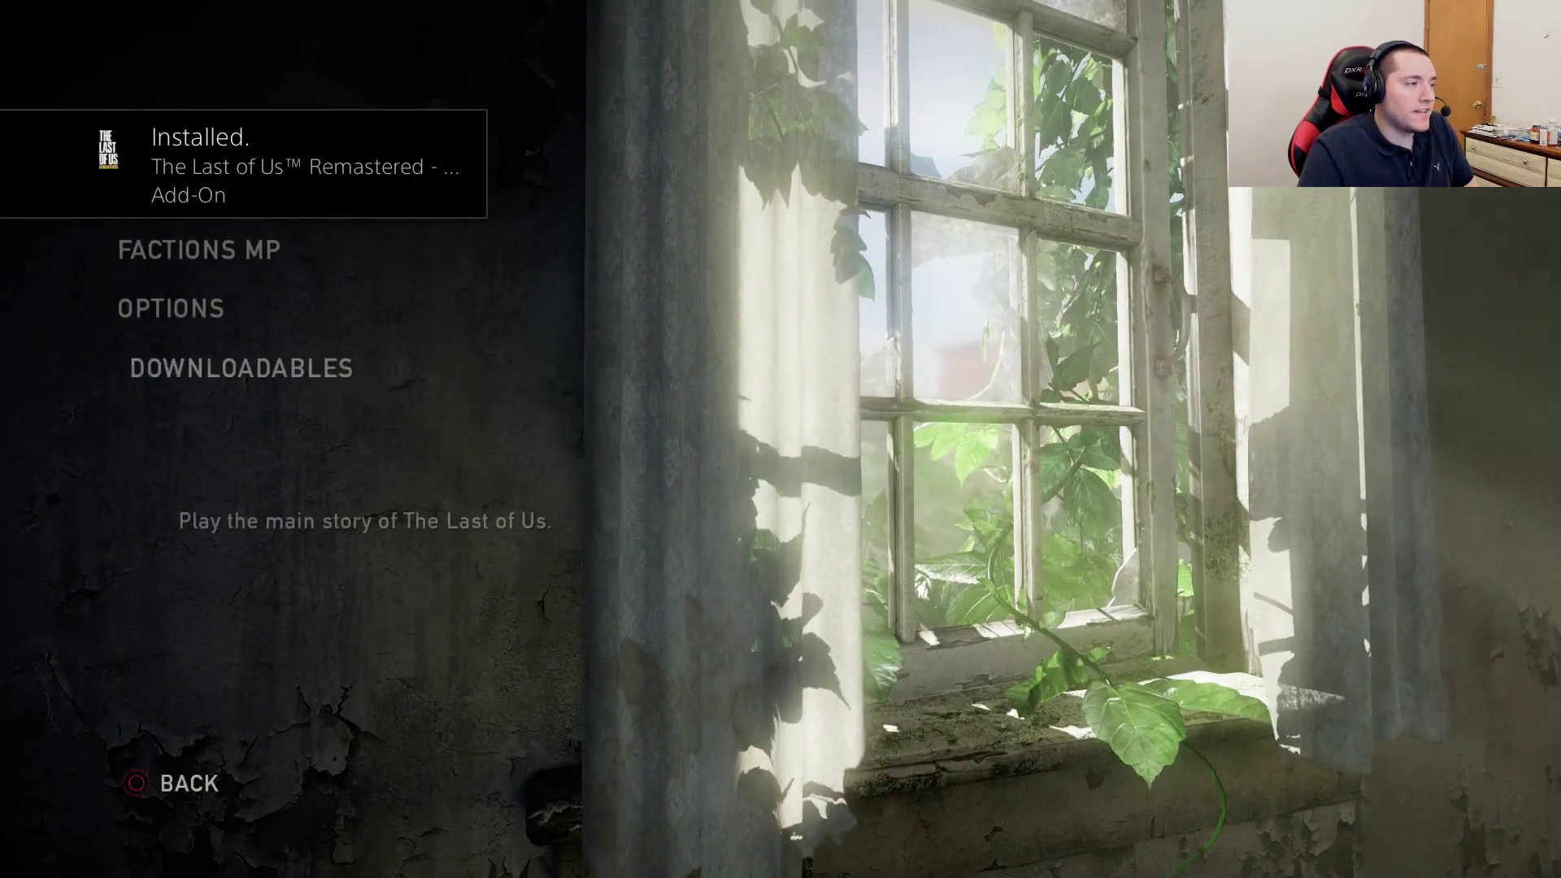
{"action": "key", "text": "super"}
{"action": "key", "text": "Up"}
{"action": "key", "text": "Return"}
{"action": "key", "text": "Menu"}
{"action": "key", "text": "Down"}
{"action": "key", "text": "Down"}
{"action": "key", "text": "Down"}
{"action": "key", "text": "Return"}
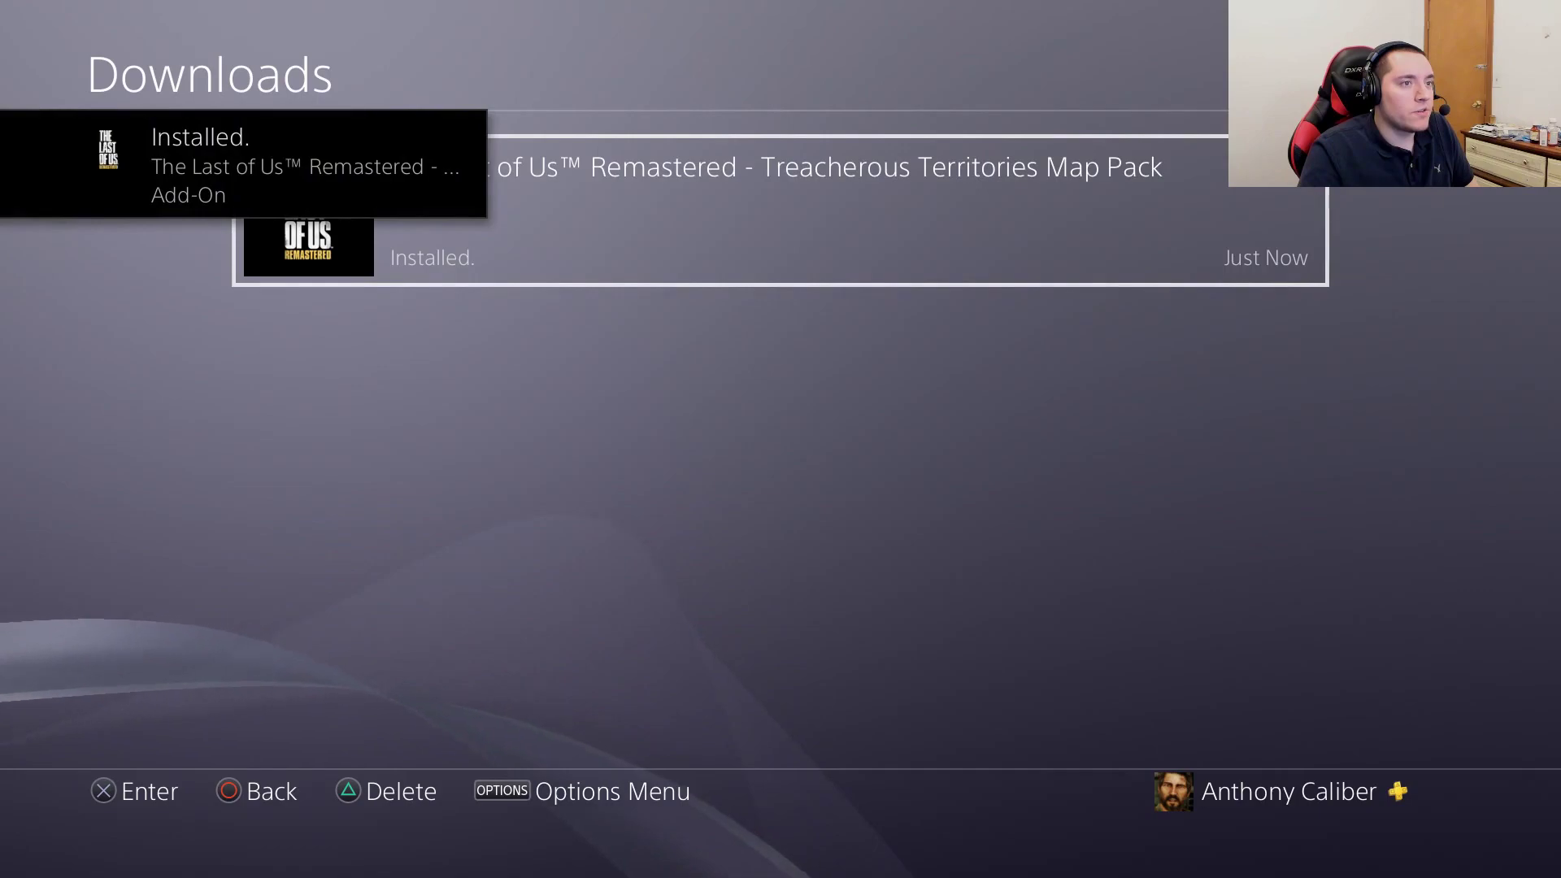
Leave the Downloads list and return to the running game's main menu.
{"action": "key", "text": "Return"}
{"action": "key", "text": "Down"}
{"action": "key", "text": "Return"}
{"action": "key", "text": "super"}
{"action": "key", "text": "Right"}
{"action": "key", "text": "Right"}
{"action": "key", "text": "Left"}
{"action": "key", "text": "Return"}
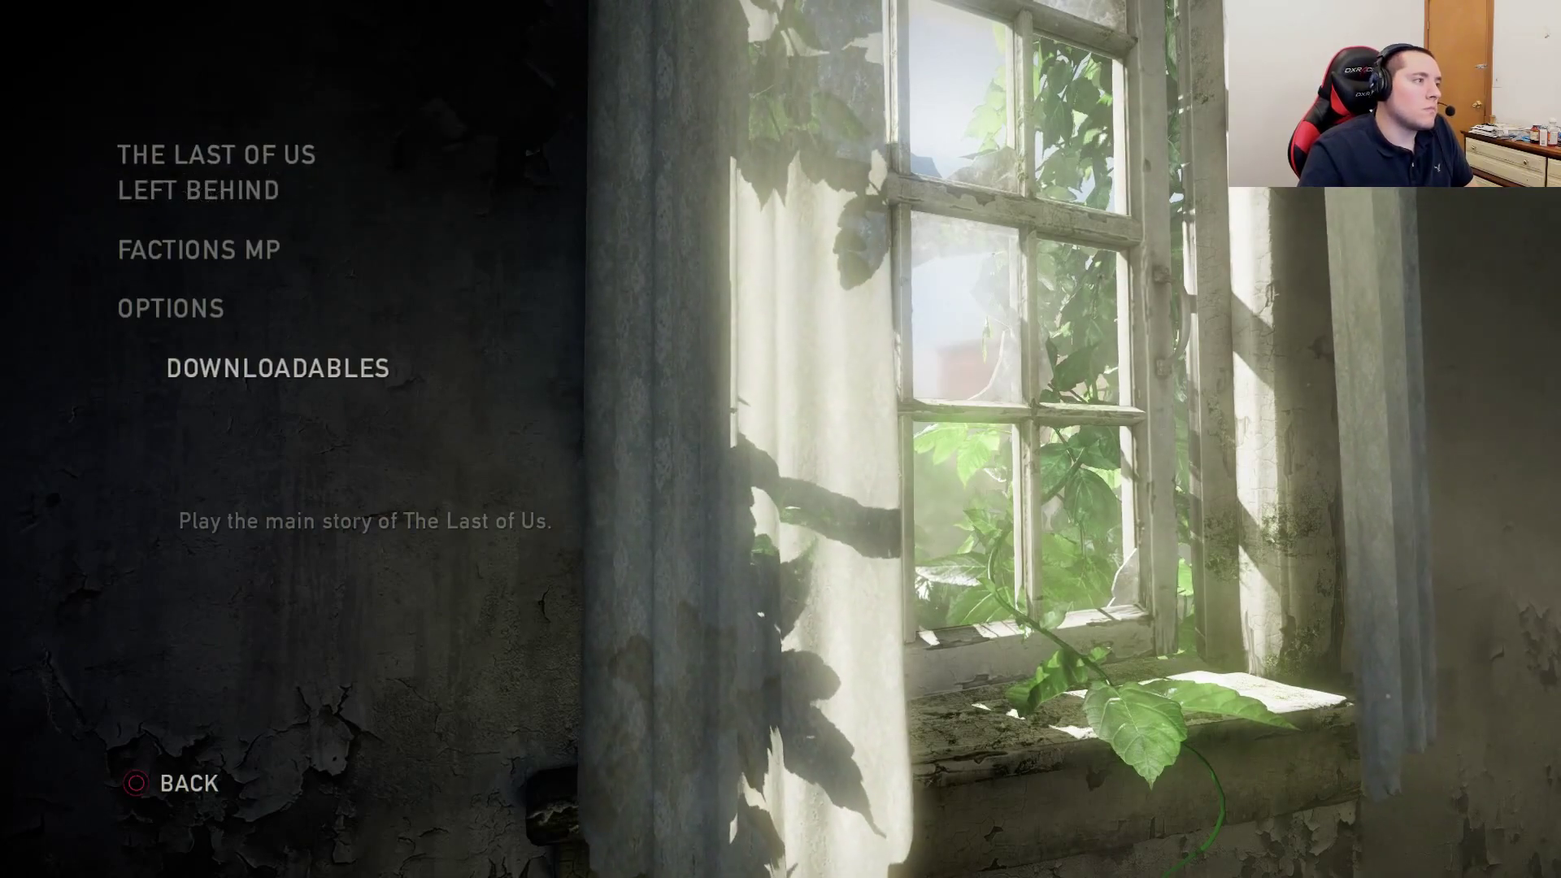
Start a new main-story game of The Last of Us on Easy difficulty.
{"action": "key", "text": "Return"}
{"action": "key", "text": "Down"}
{"action": "key", "text": "Down"}
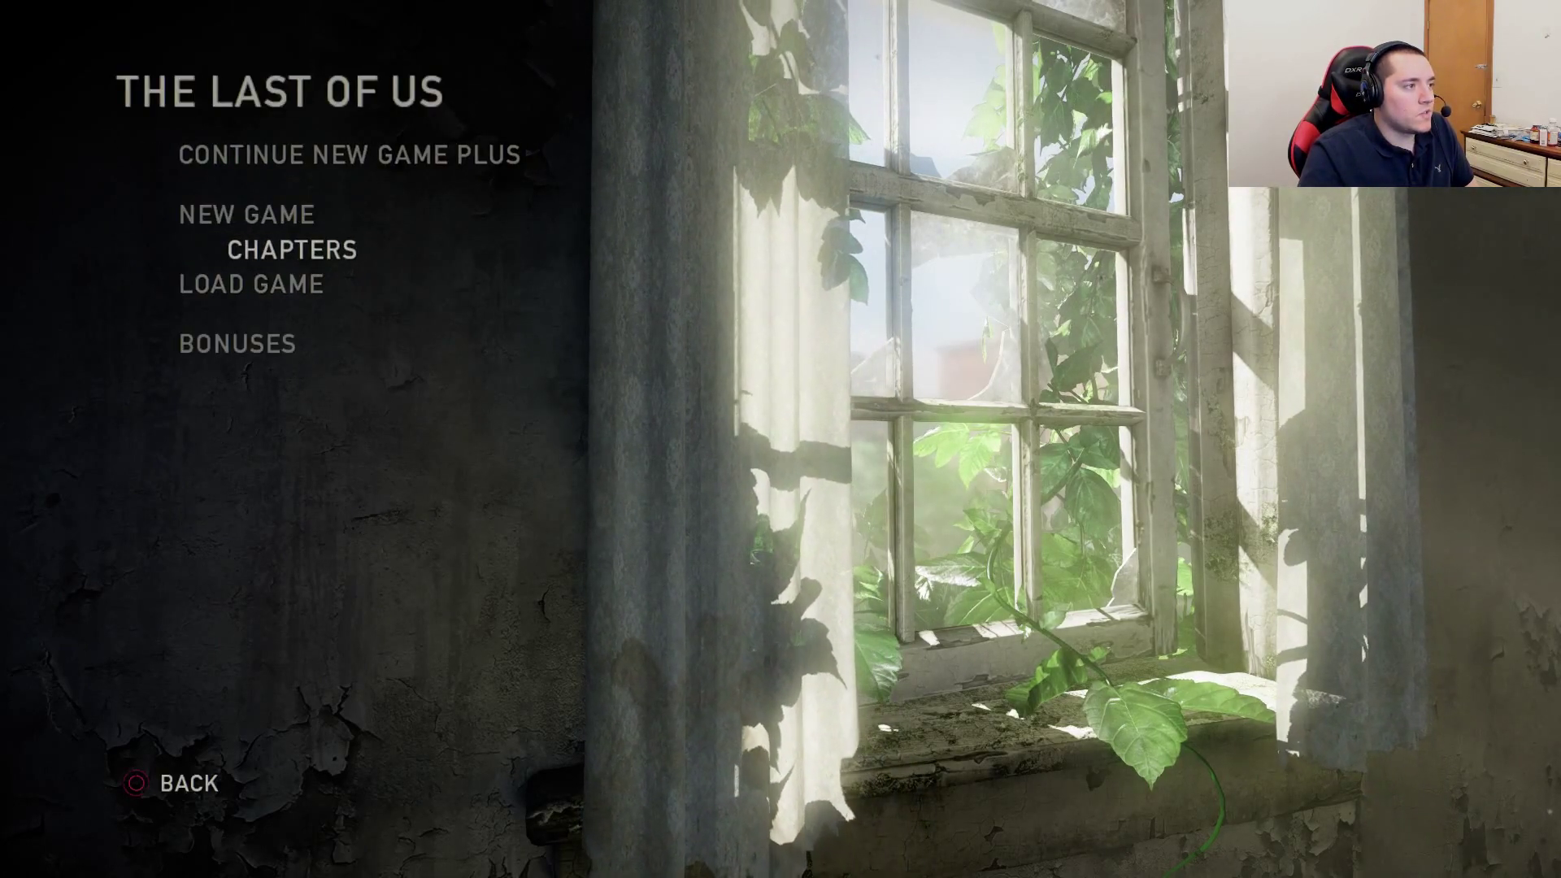
{"action": "key", "text": "Up"}
{"action": "key", "text": "Up"}
{"action": "key", "text": "Return"}
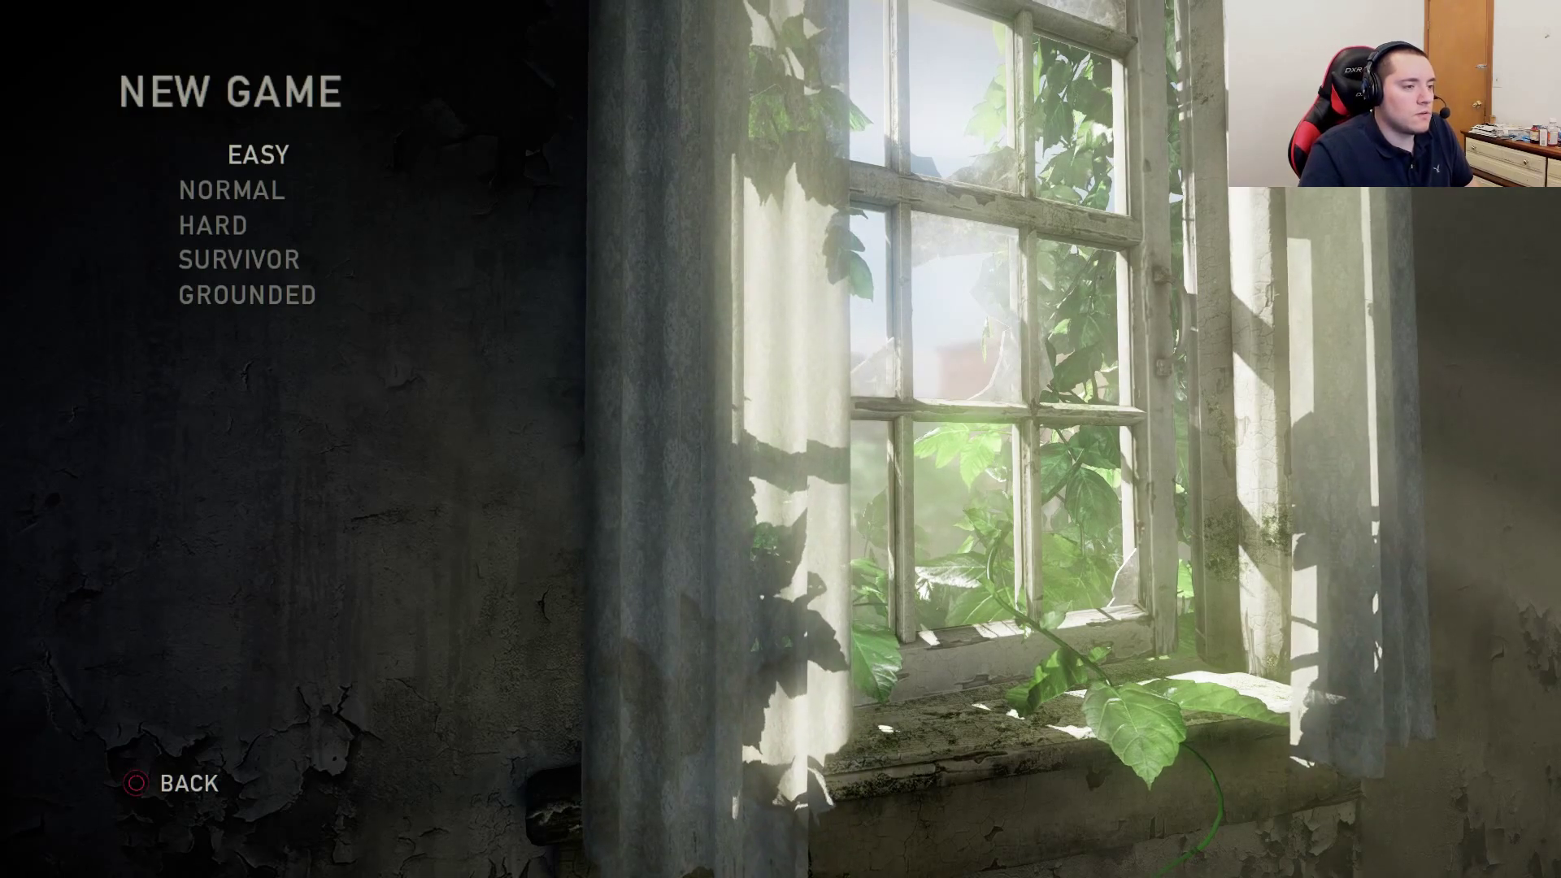
{"action": "key", "text": "Return"}
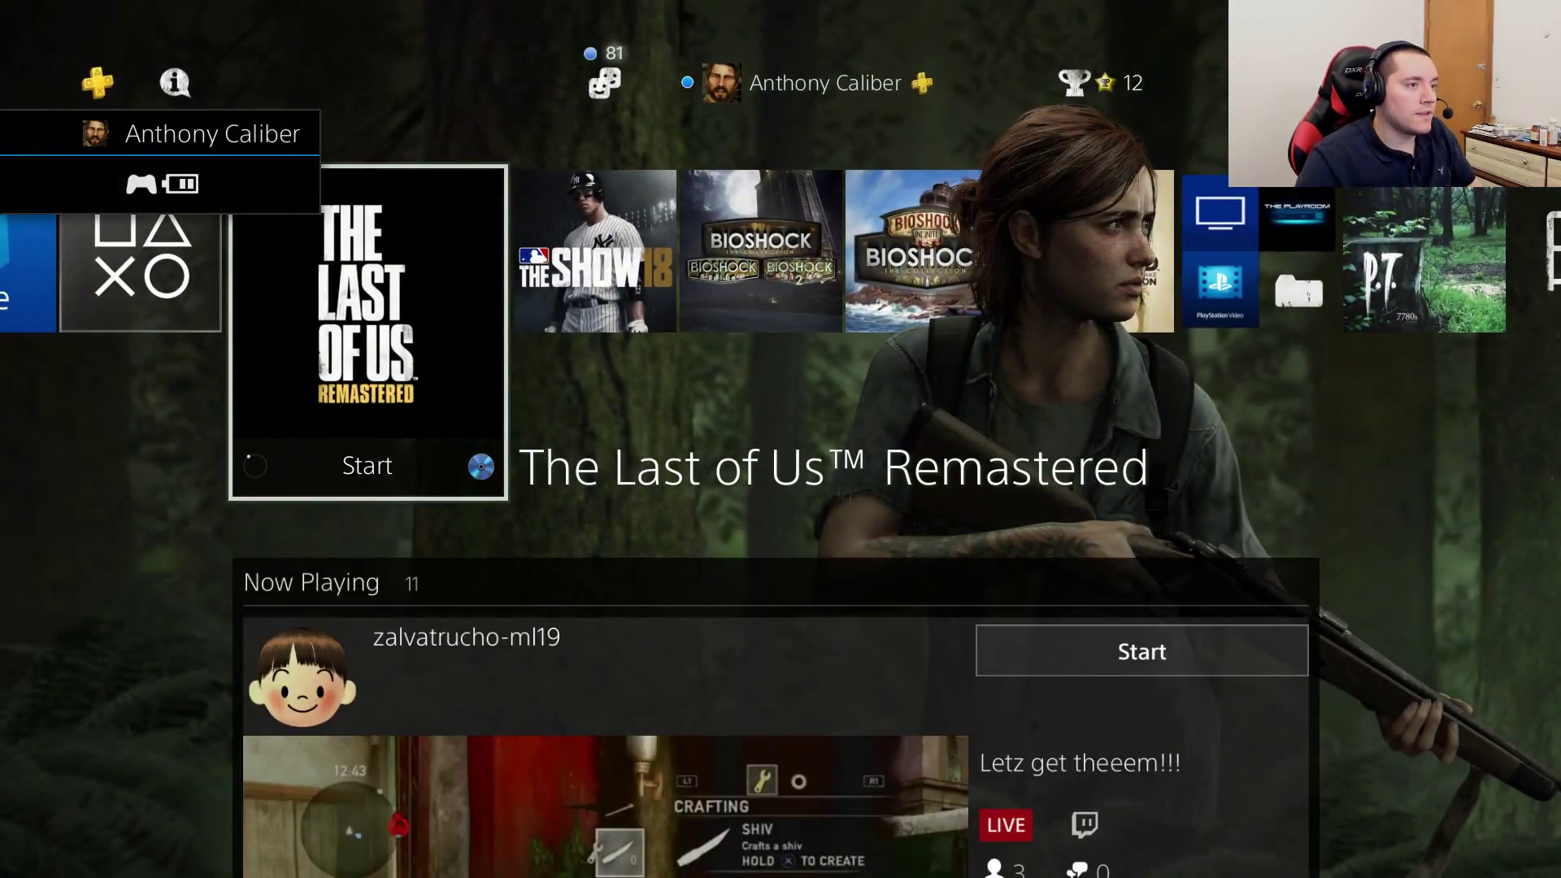
Check the version of The Last of Us Remastered on its information page and return to the home screen.
{"action": "key", "text": "Menu"}
{"action": "key", "text": "Down"}
{"action": "key", "text": "Down"}
{"action": "key", "text": "Down"}
{"action": "key", "text": "Down"}
{"action": "key", "text": "Down"}
{"action": "key", "text": "Down"}
{"action": "key", "text": "Down"}
{"action": "key", "text": "Down"}
{"action": "key", "text": "Return"}
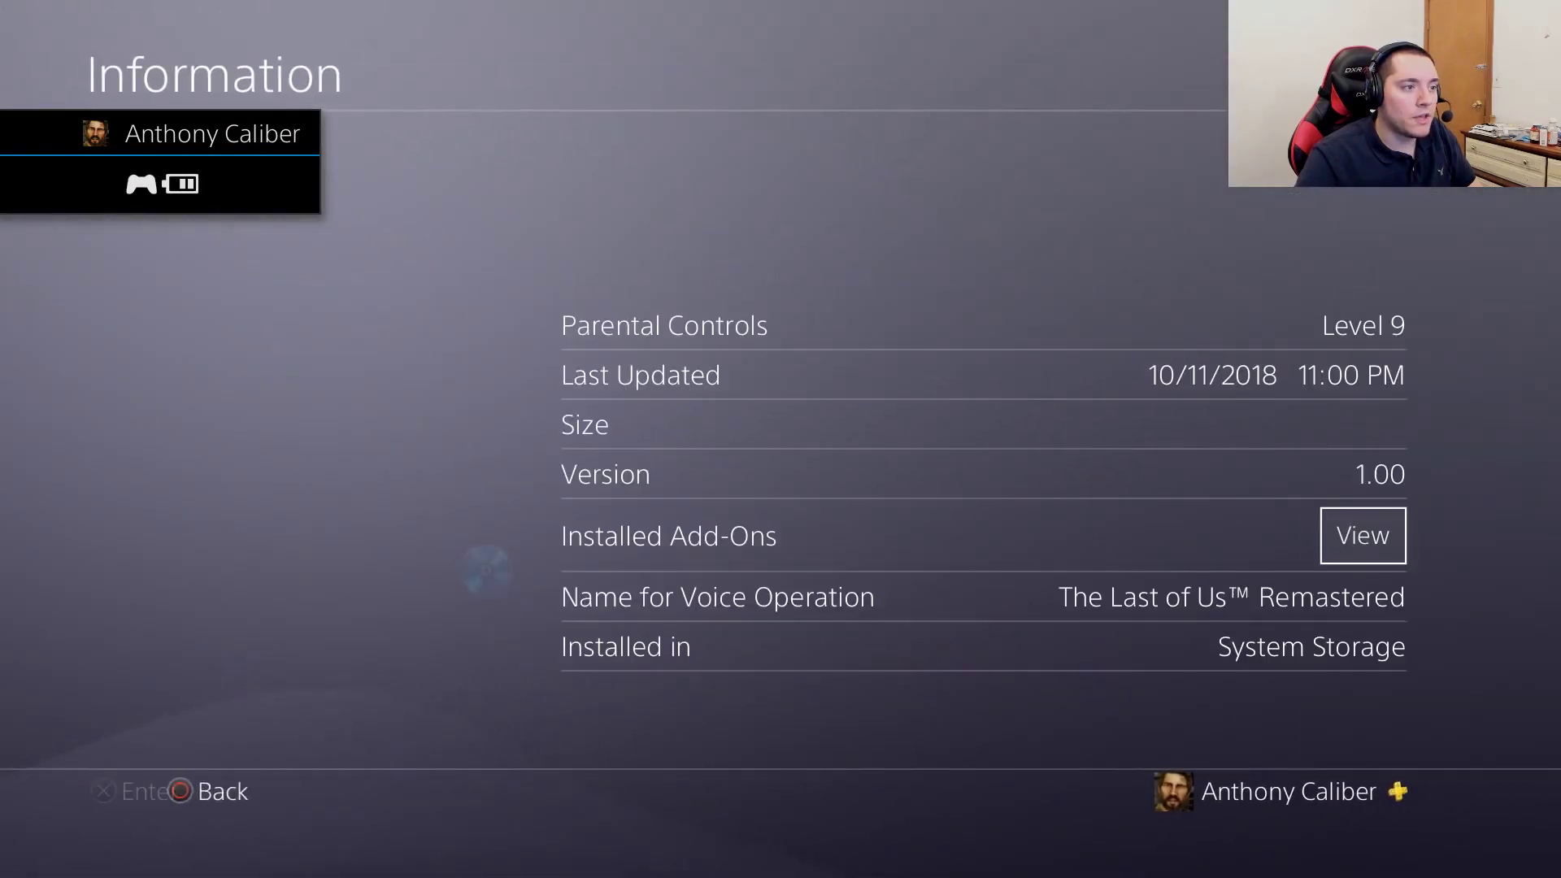
{"action": "key", "text": "Escape"}
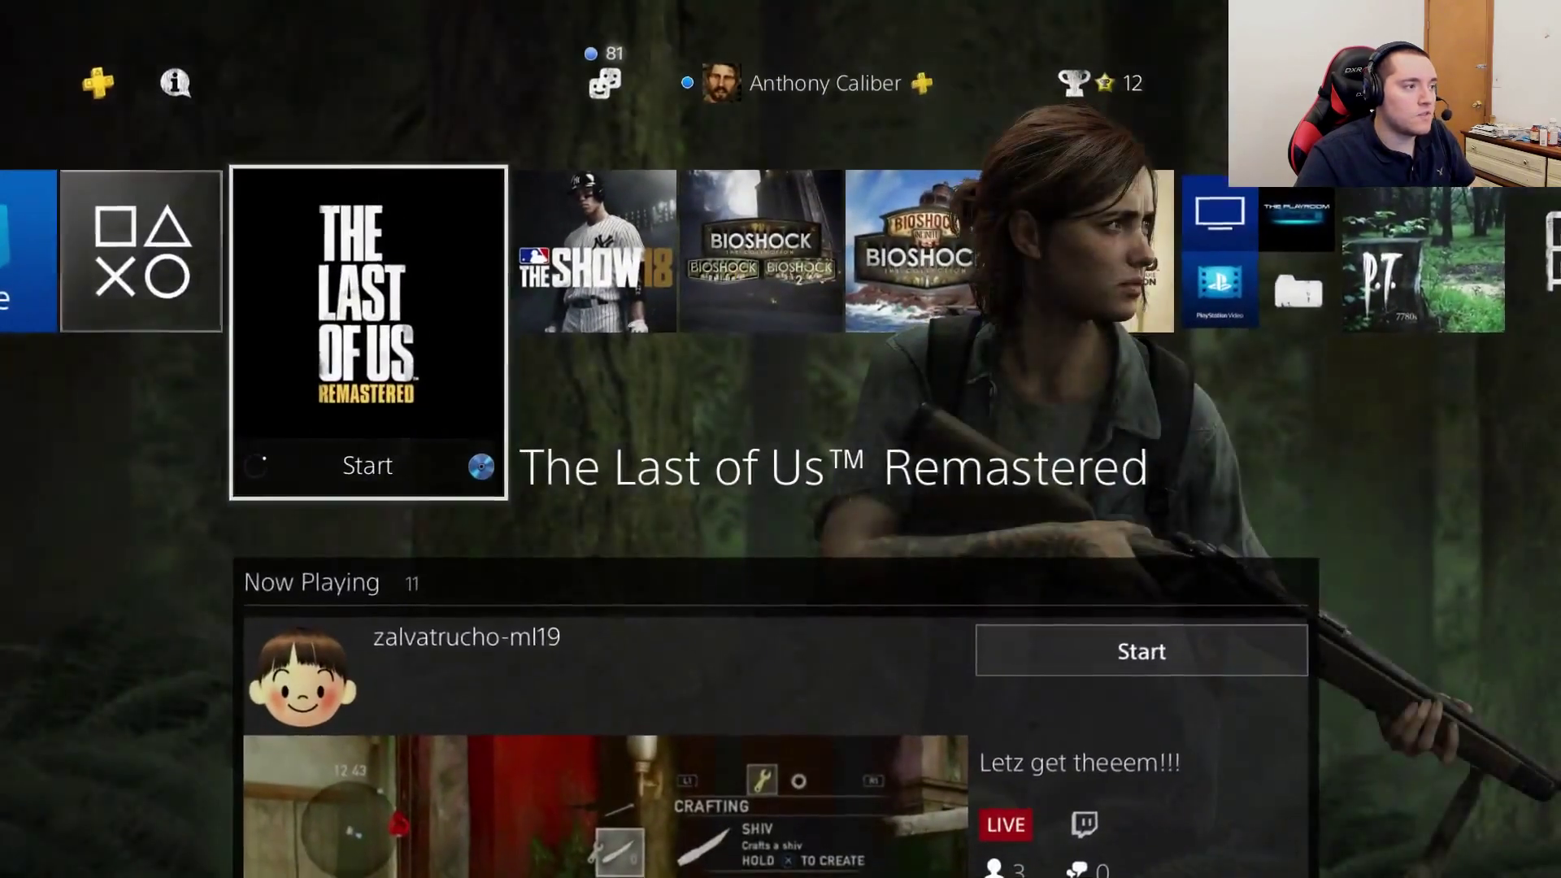
Check the notifications list and return to The Last of Us Remastered on the home screen.
{"action": "key", "text": "Up"}
{"action": "key", "text": "Return"}
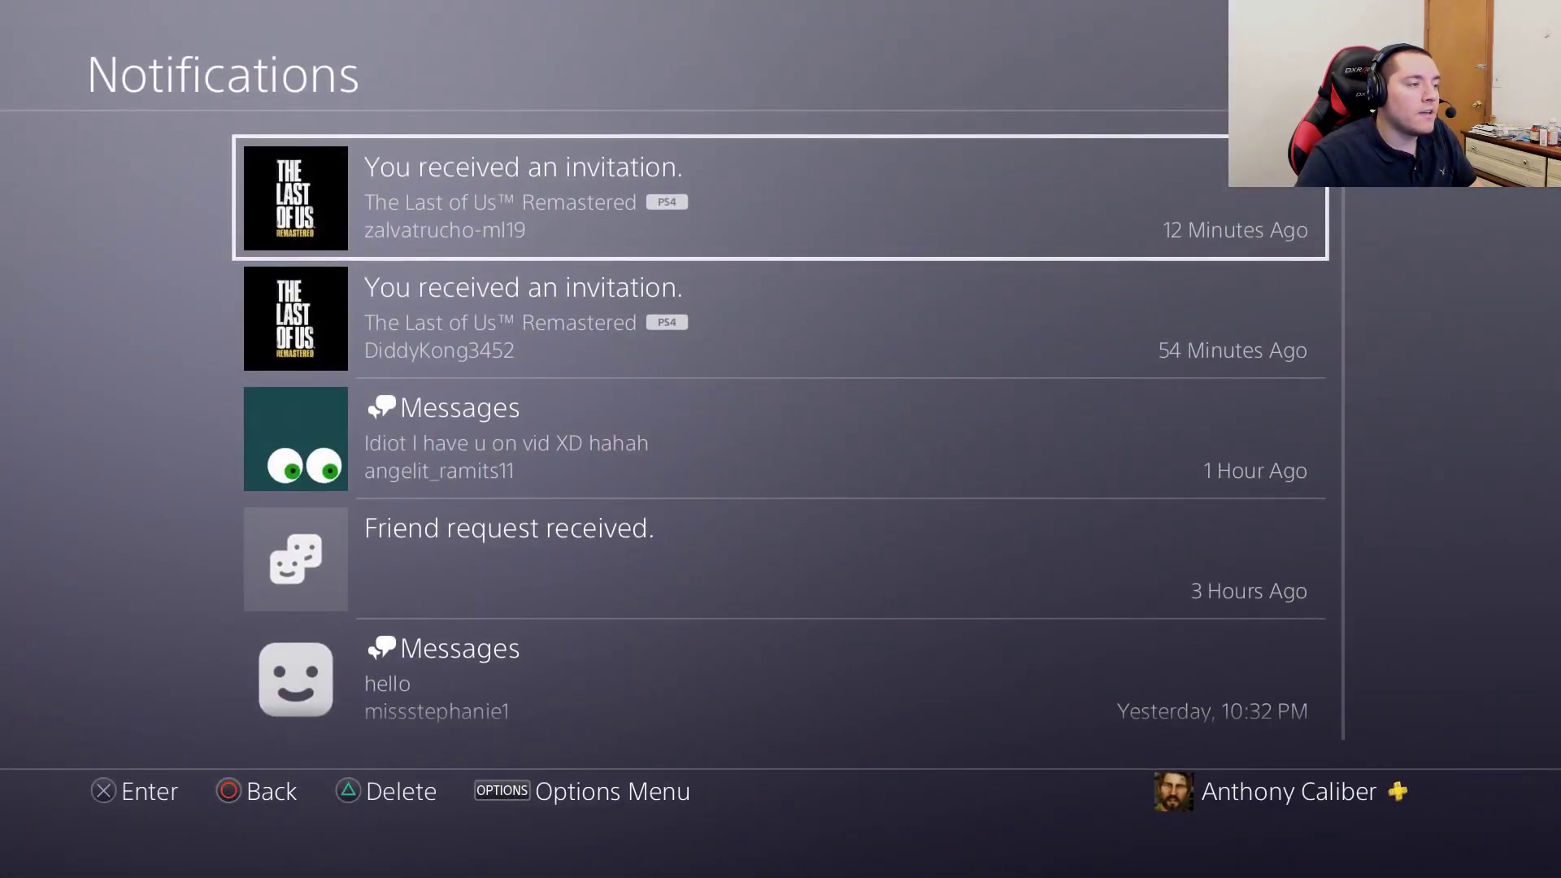
{"action": "key", "text": "Escape"}
{"action": "key", "text": "Down"}
{"action": "key", "text": "Right"}
{"action": "key", "text": "Left"}
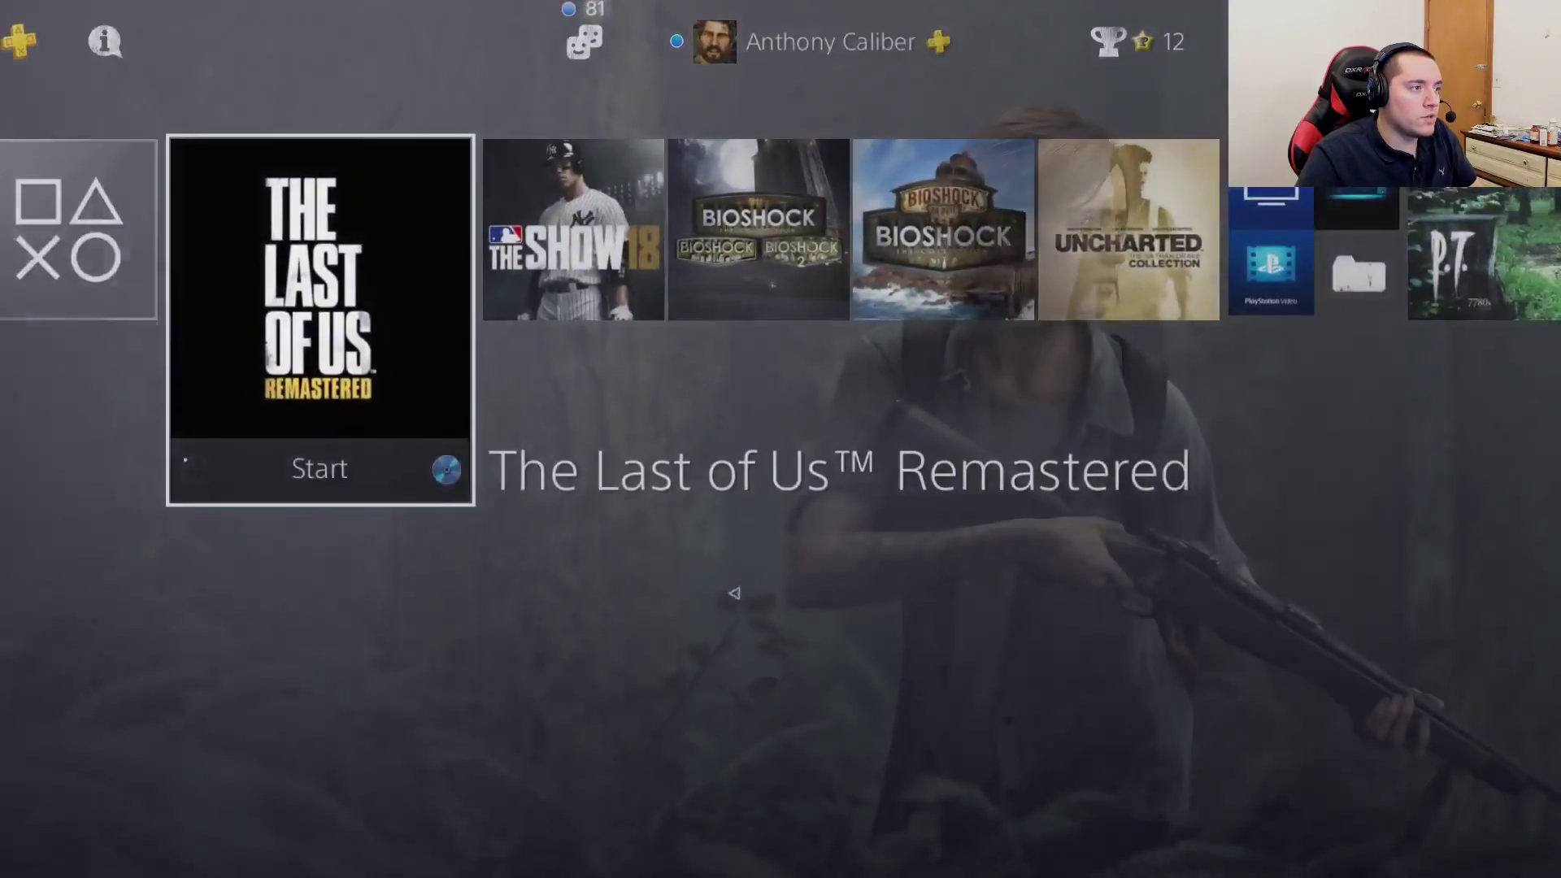
Check the installed version of The Last of Us Remastered on its information page, then leave the page.
{"action": "key", "text": "Menu"}
{"action": "key", "text": "Down"}
{"action": "key", "text": "Down"}
{"action": "key", "text": "Down"}
{"action": "key", "text": "Down"}
{"action": "key", "text": "Down"}
{"action": "key", "text": "Down"}
{"action": "key", "text": "Down"}
{"action": "key", "text": "Return"}
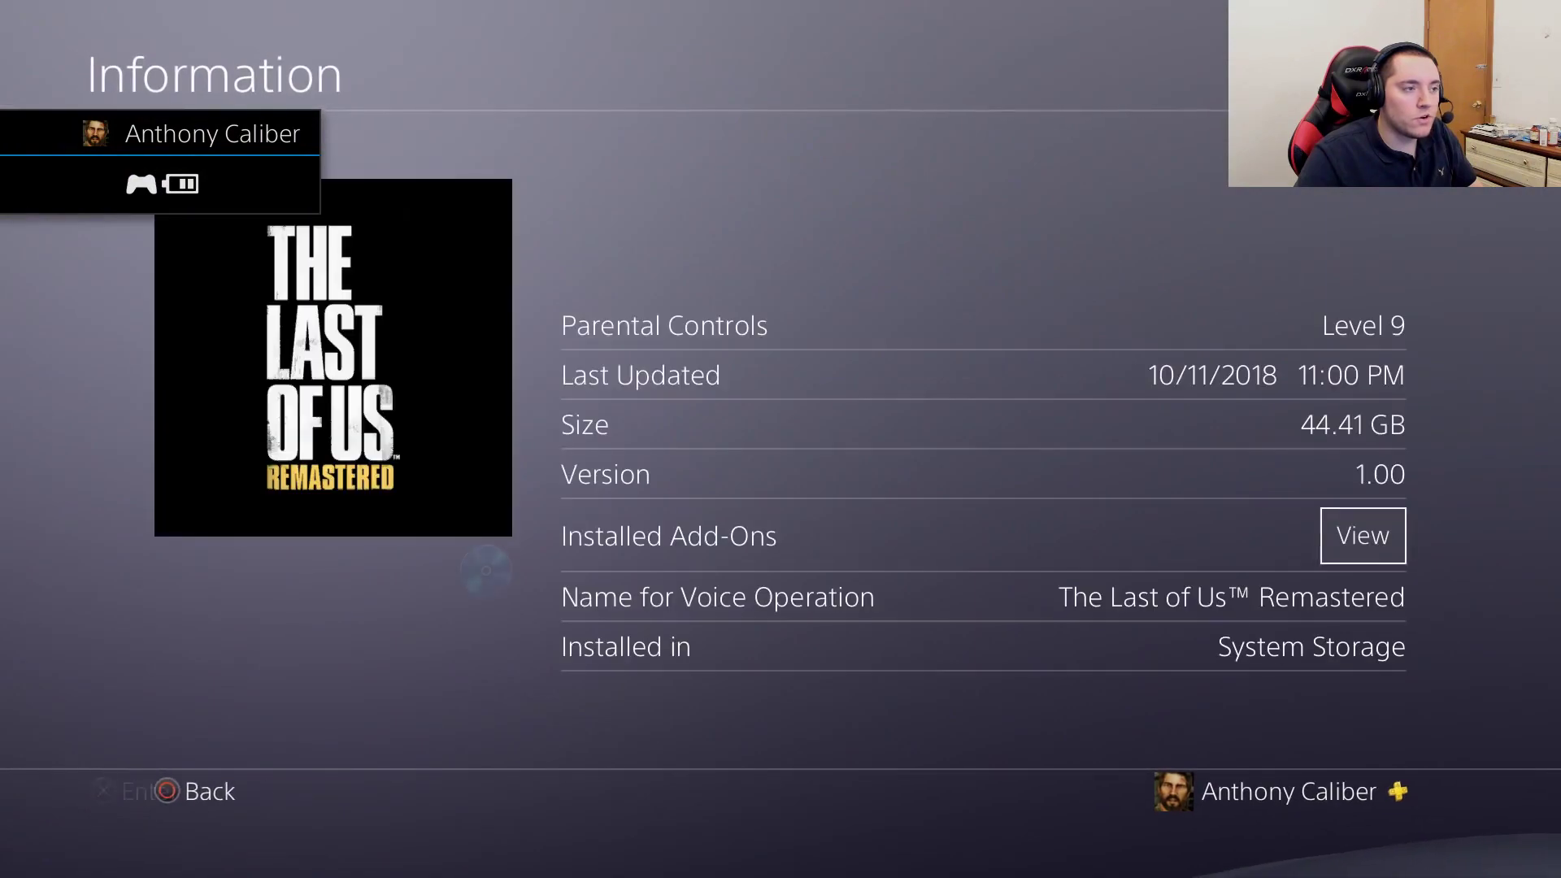
{"action": "key", "text": "Escape"}
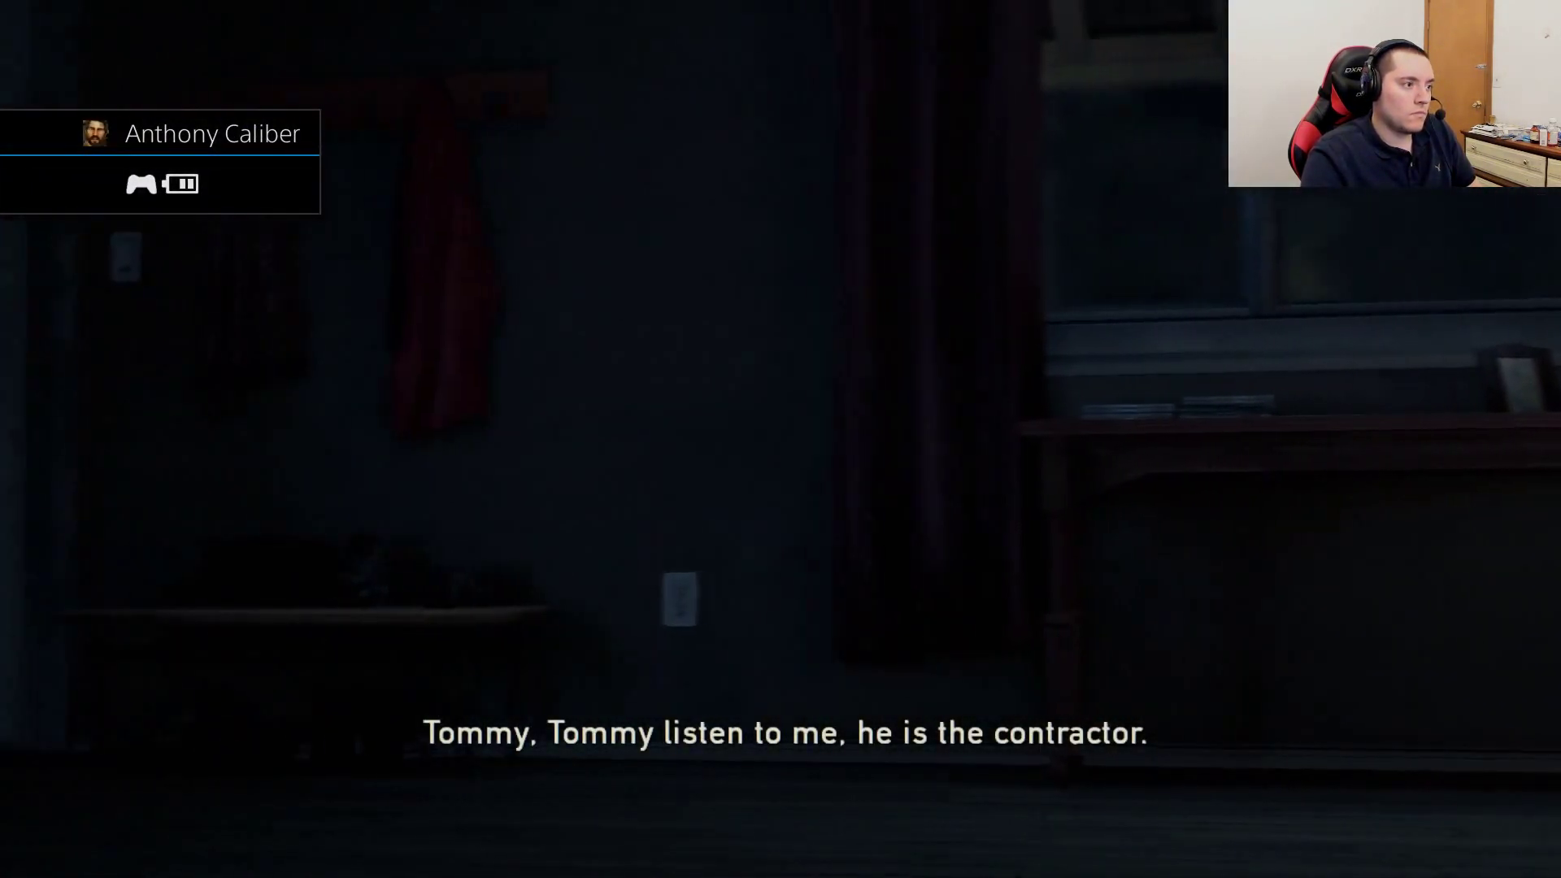
Close the running The Last of Us Remastered application and start the game again from the home screen.
{"action": "key", "text": "Up"}
{"action": "key", "text": "Return"}
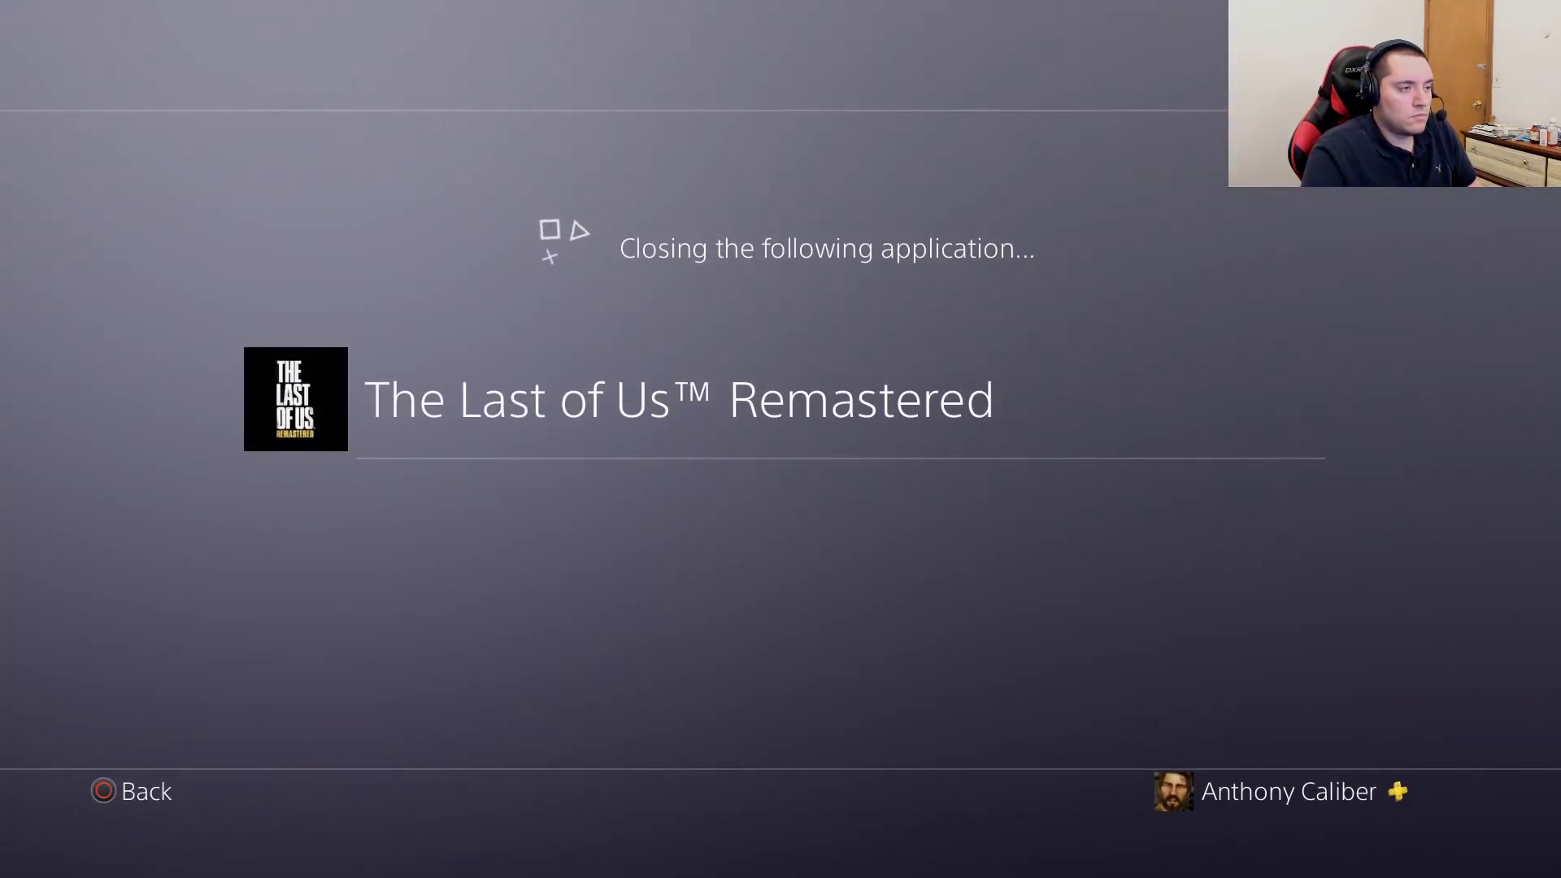
{"action": "key", "text": "Right"}
{"action": "key", "text": "Left"}
{"action": "key", "text": "Return"}
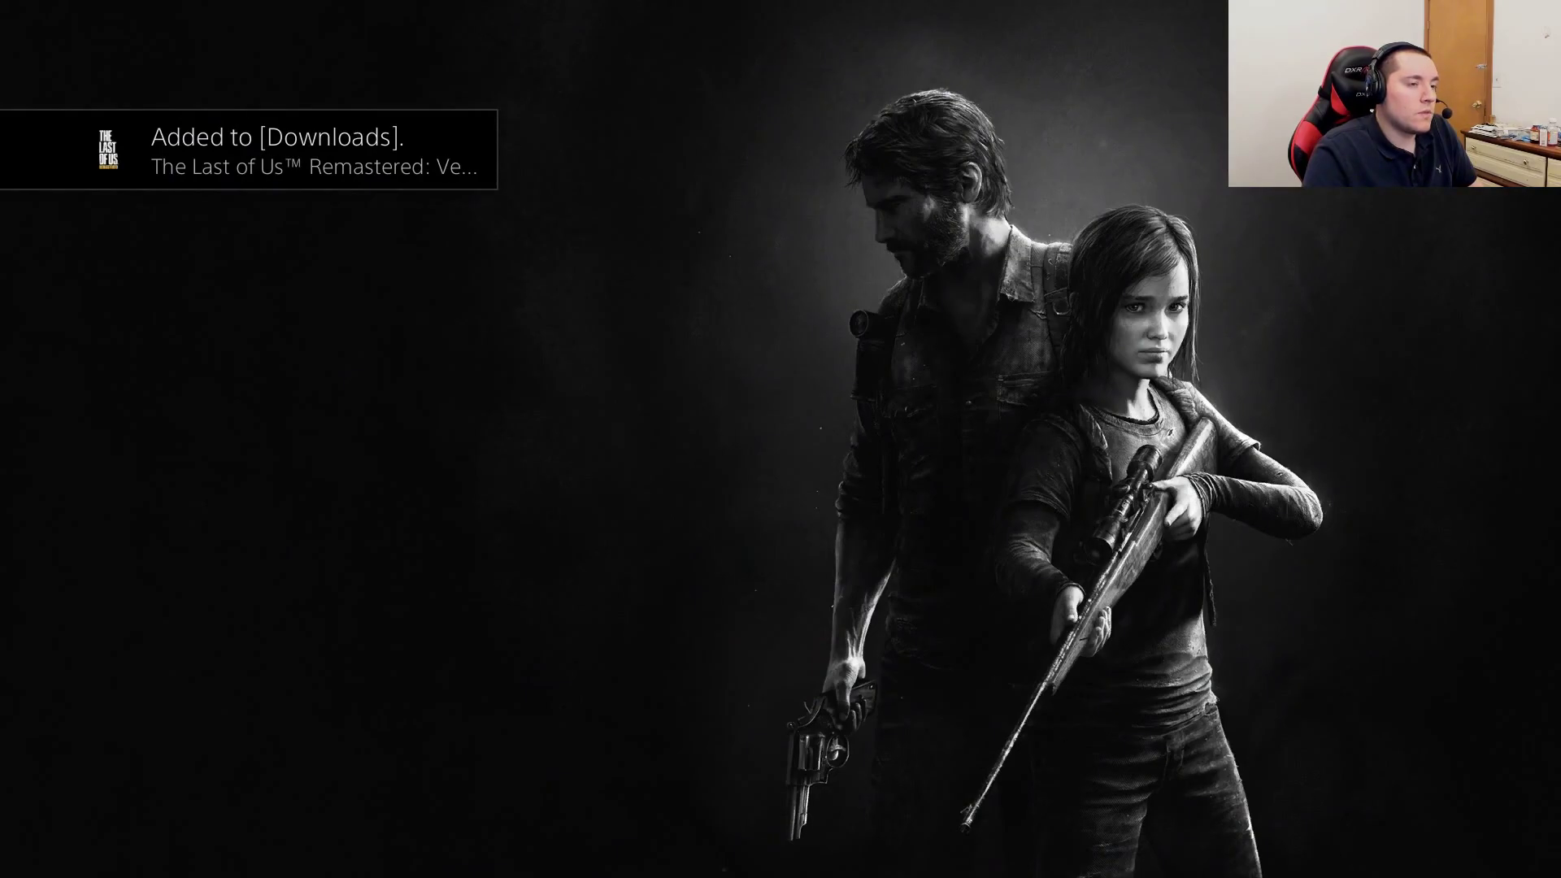
Pause the Version 1.09 update file of The Last of Us Remastered in Downloads and return to the home screen.
{"action": "key", "text": "Home"}
{"action": "key", "text": "Up"}
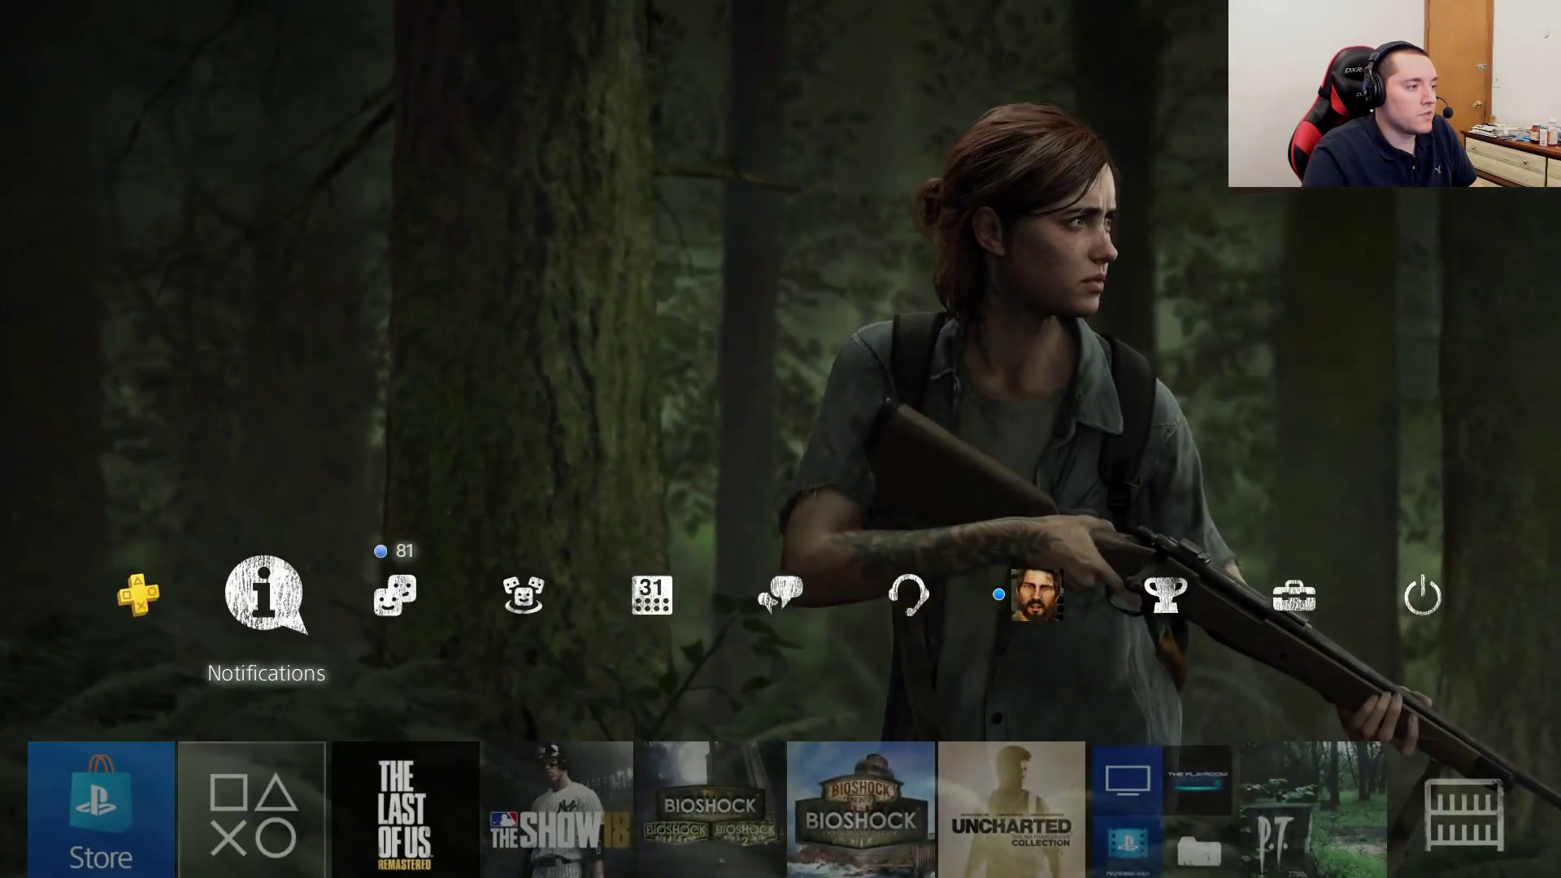
{"action": "key", "text": "Return"}
{"action": "key", "text": "Return"}
{"action": "key", "text": "Return"}
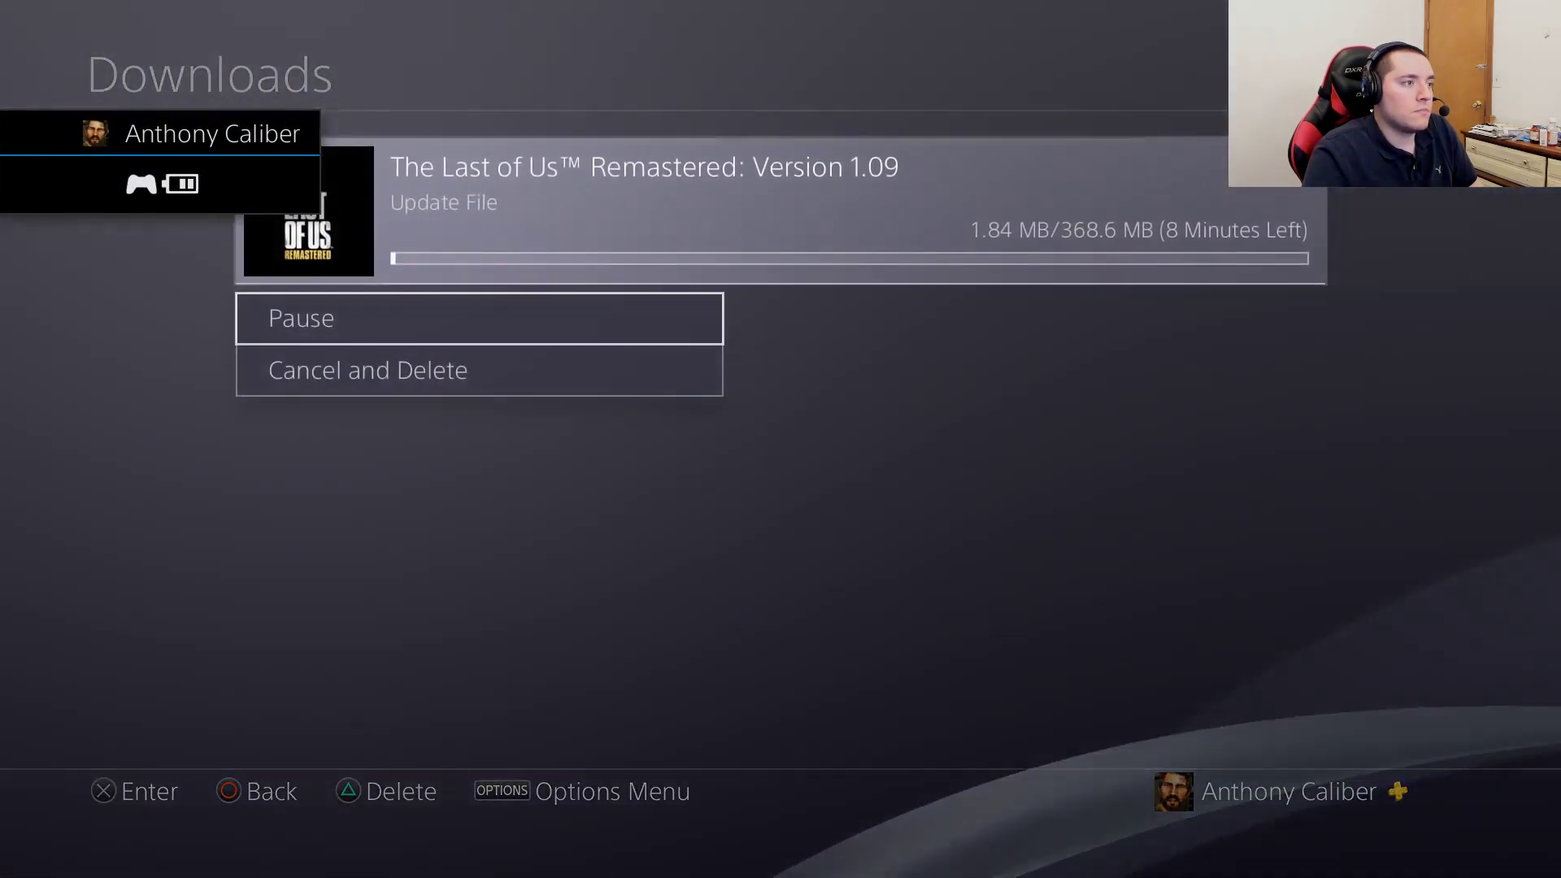
{"action": "key", "text": "Return"}
{"action": "key", "text": "Home"}
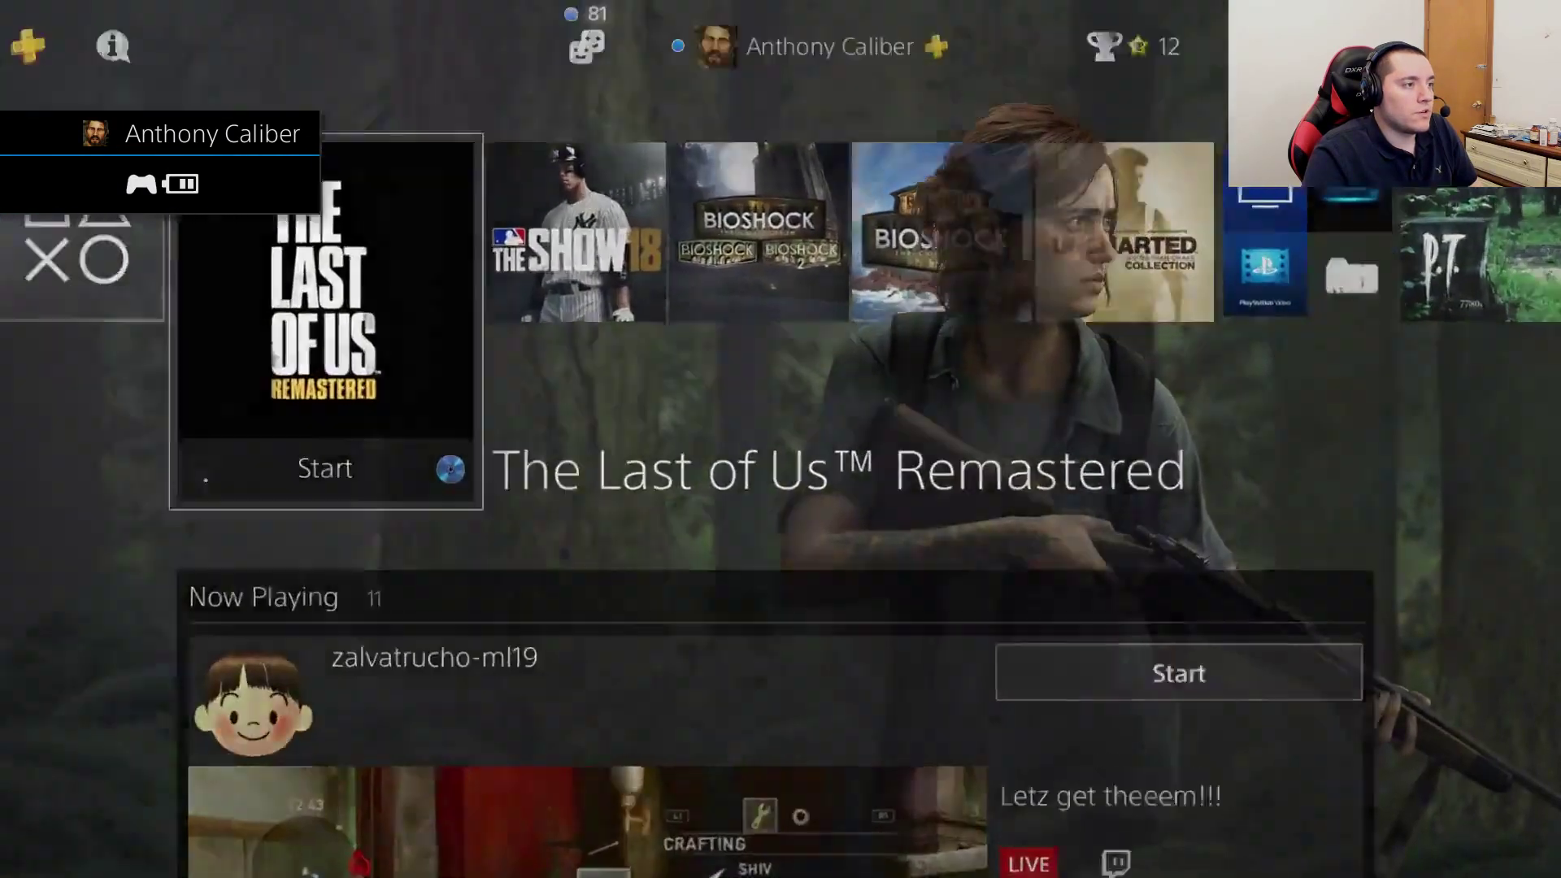